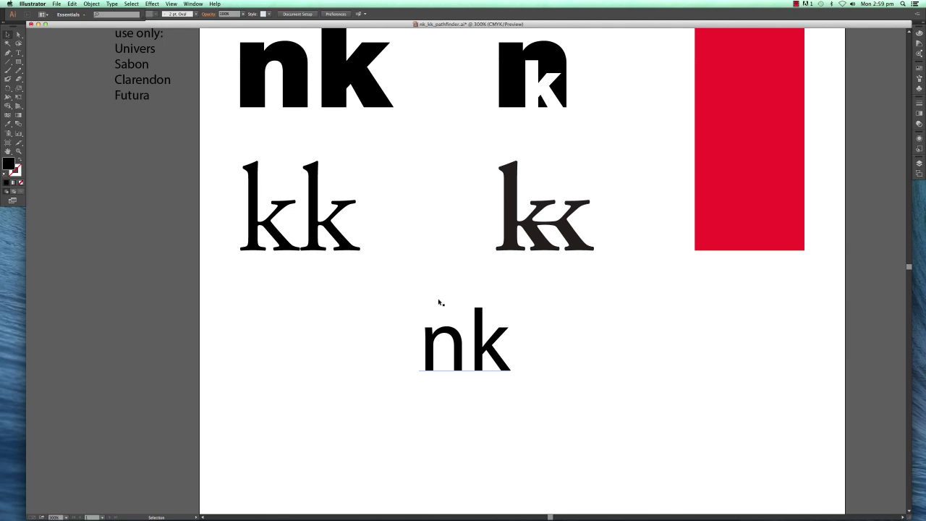
- Append "jfhds" to the light "nk" text below the two kk samples
drag(436, 304, 401, 241)
drag(479, 368, 419, 328)
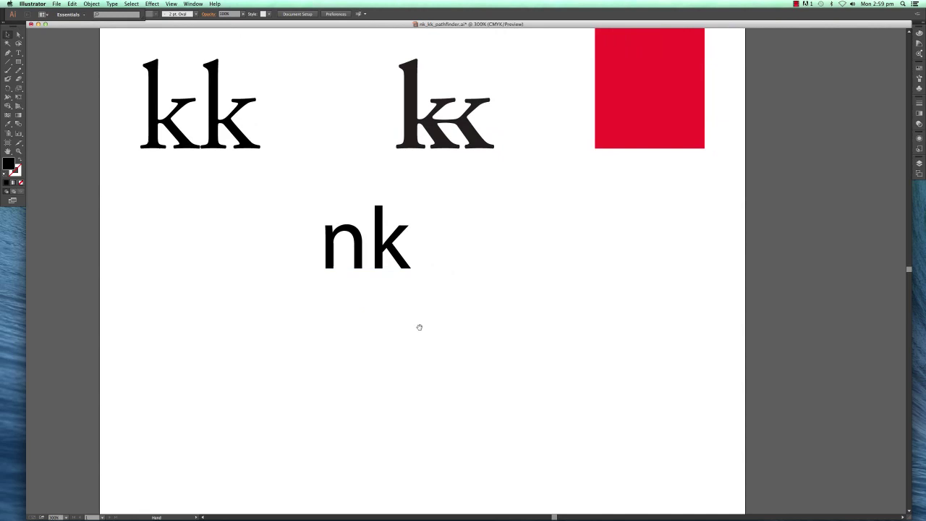
click(402, 270)
drag(402, 270, 475, 295)
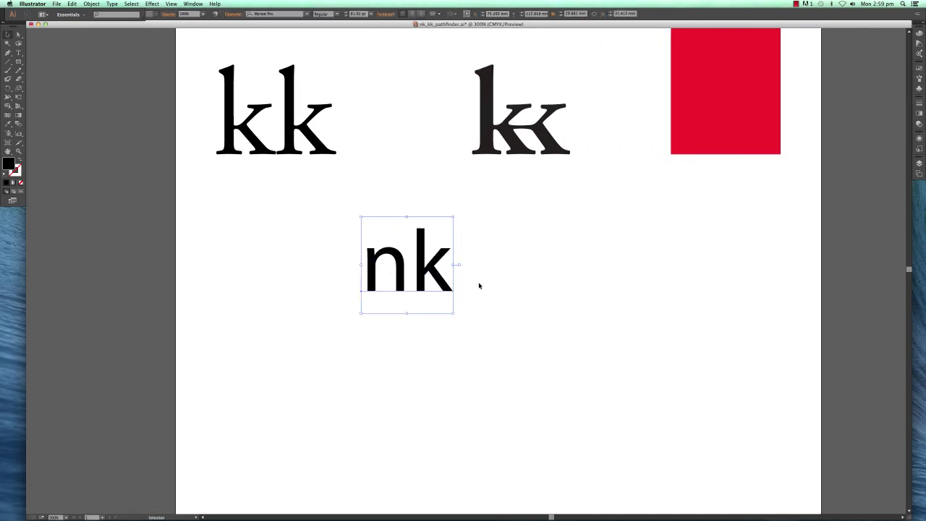
click(19, 53)
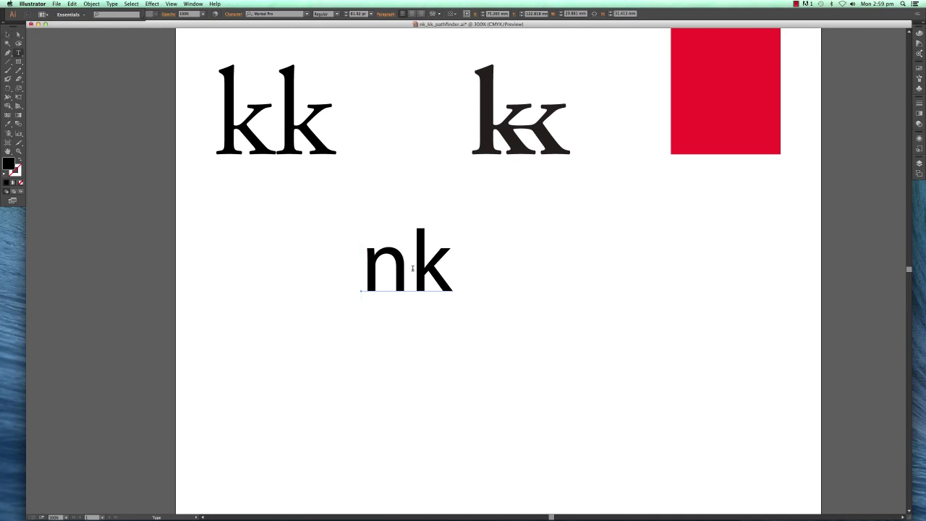
click(445, 279)
text(jfhds)
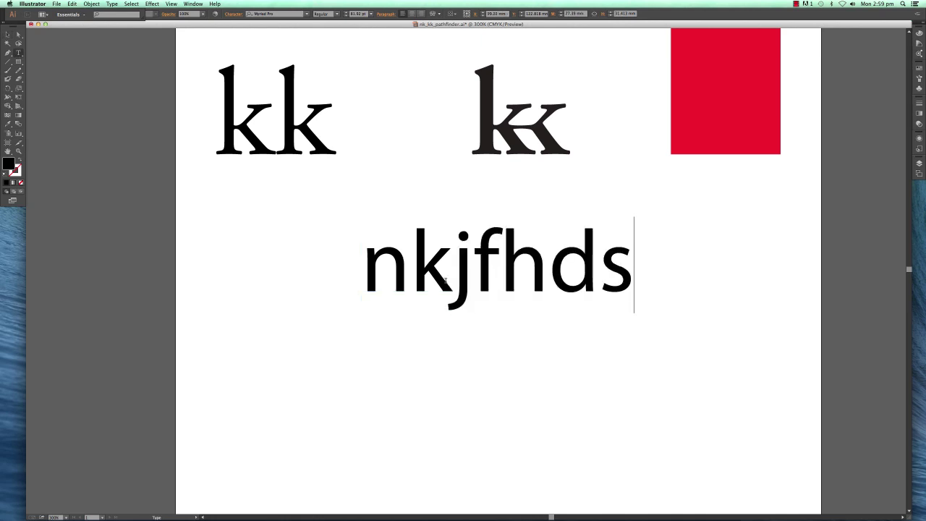
click(7, 37)
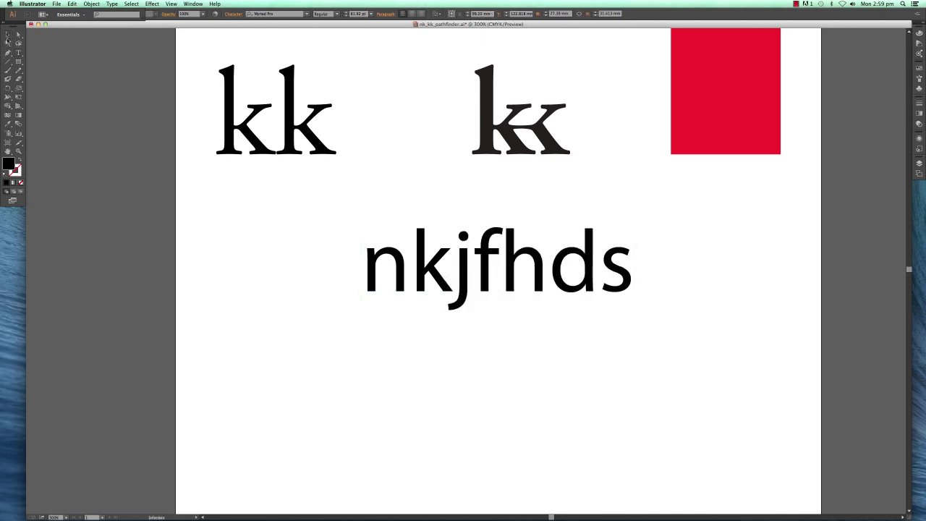
click(223, 234)
- Shift the "nkjfhds" text toward the page's left side and convert it to outlines
drag(465, 262, 399, 256)
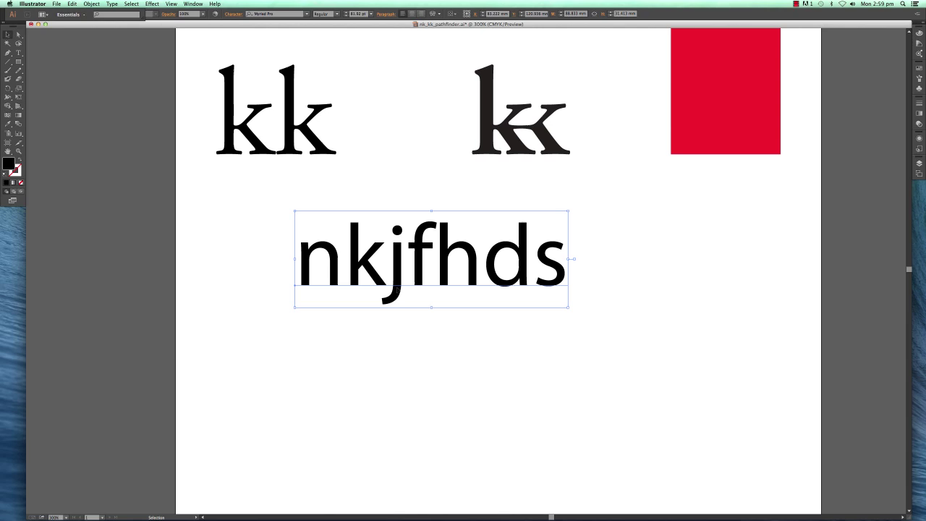
click(112, 6)
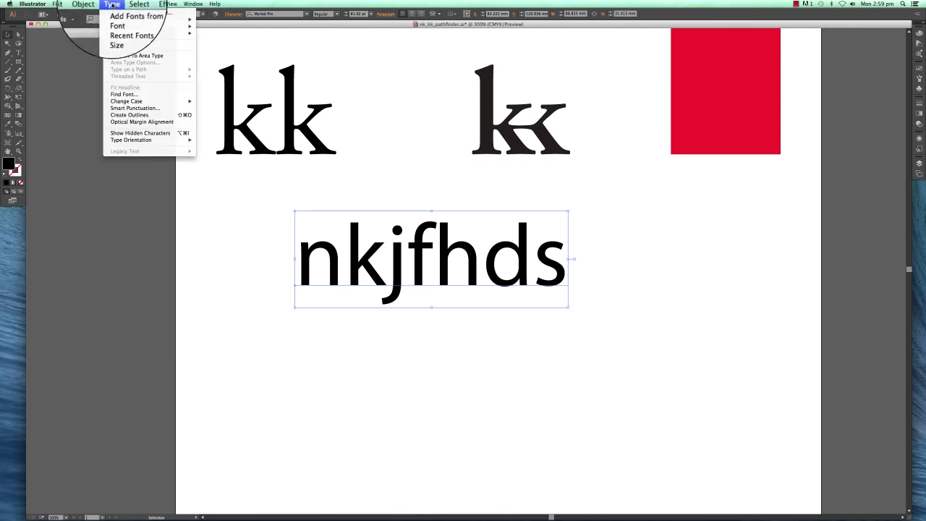
click(145, 117)
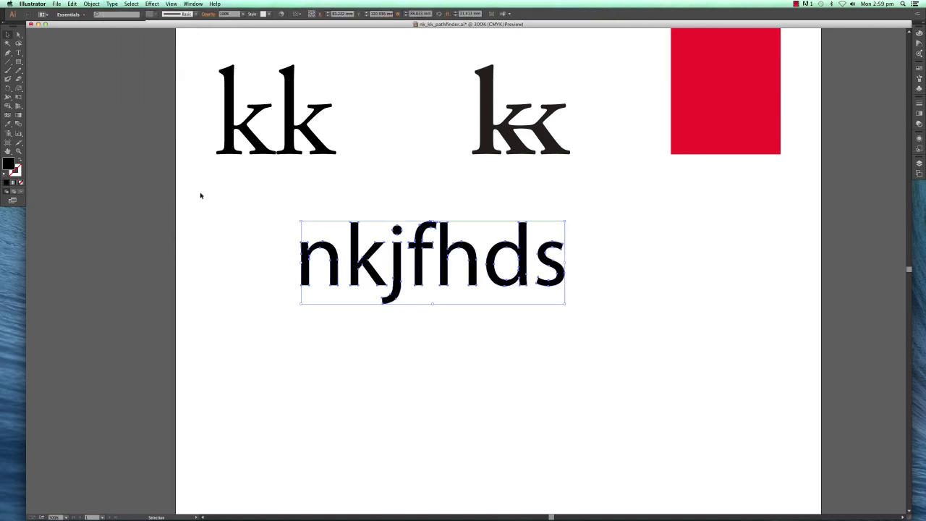
click(532, 428)
- Move the outlined "nkjfhds" slightly to the right and ungroup it into individual letters
drag(426, 265, 446, 266)
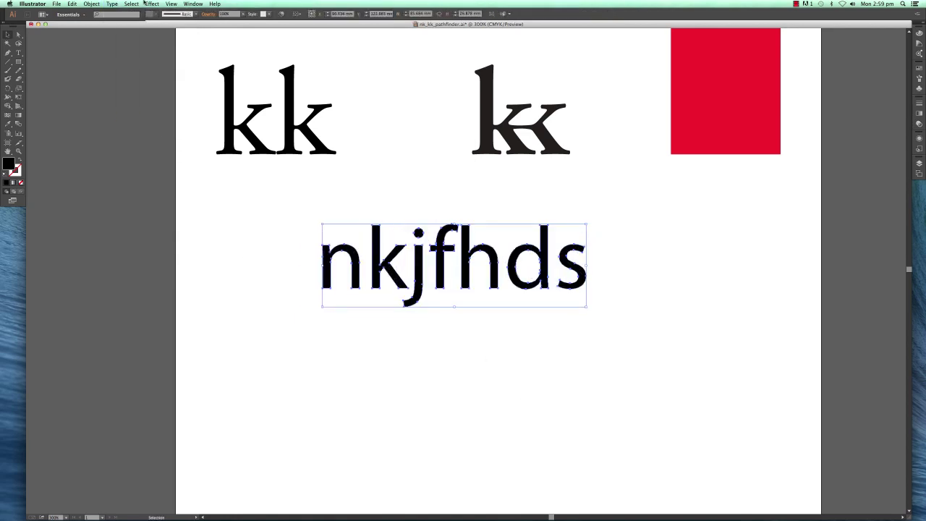
click(96, 5)
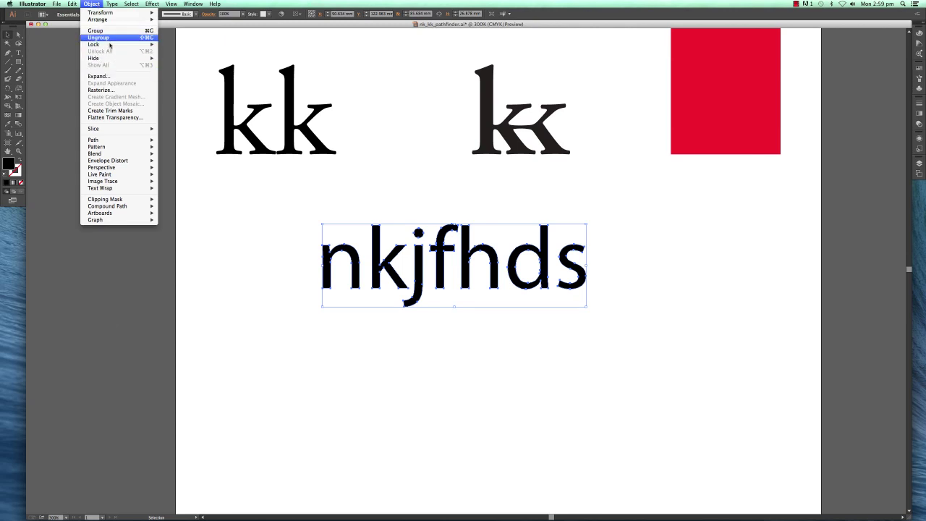
click(109, 39)
click(351, 344)
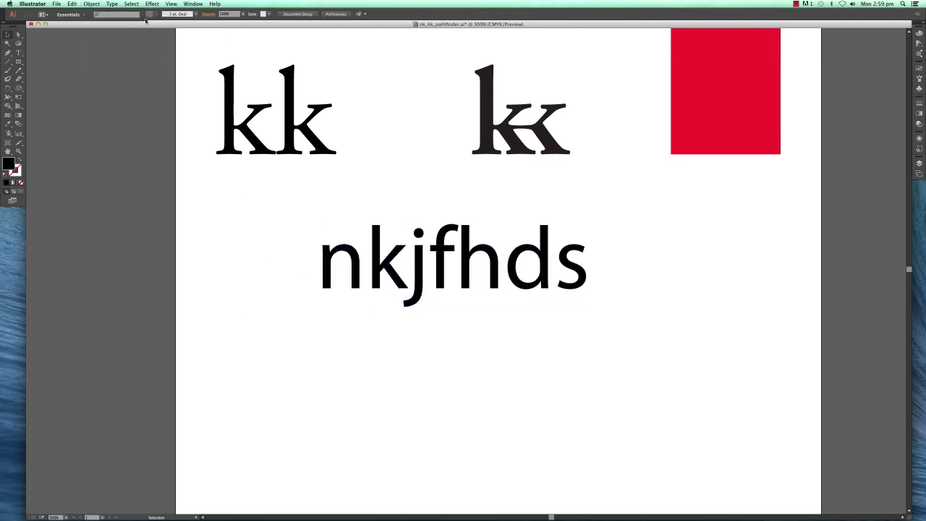
click(97, 5)
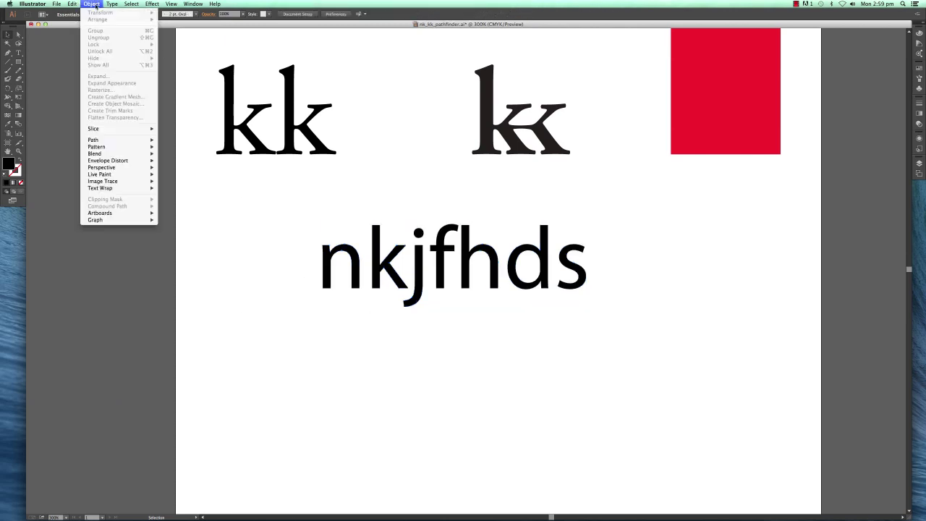
click(262, 267)
- Select the ungrouped letters individually, moving the d to the left of the word and the j below it
click(359, 273)
click(389, 267)
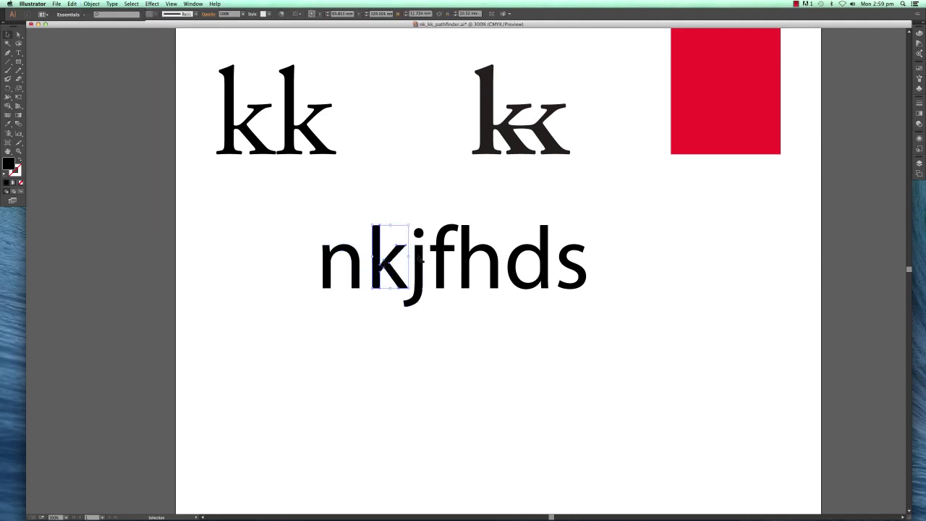
click(418, 260)
click(446, 255)
click(481, 257)
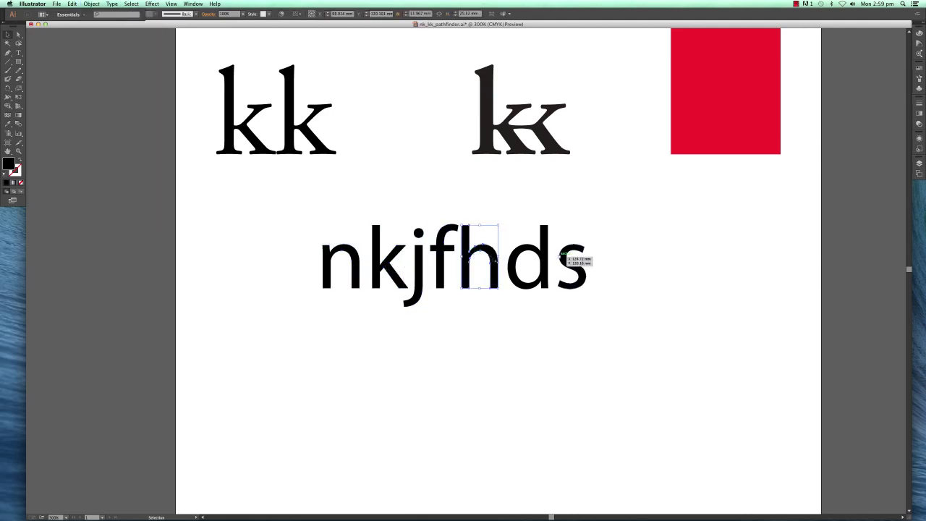
click(544, 267)
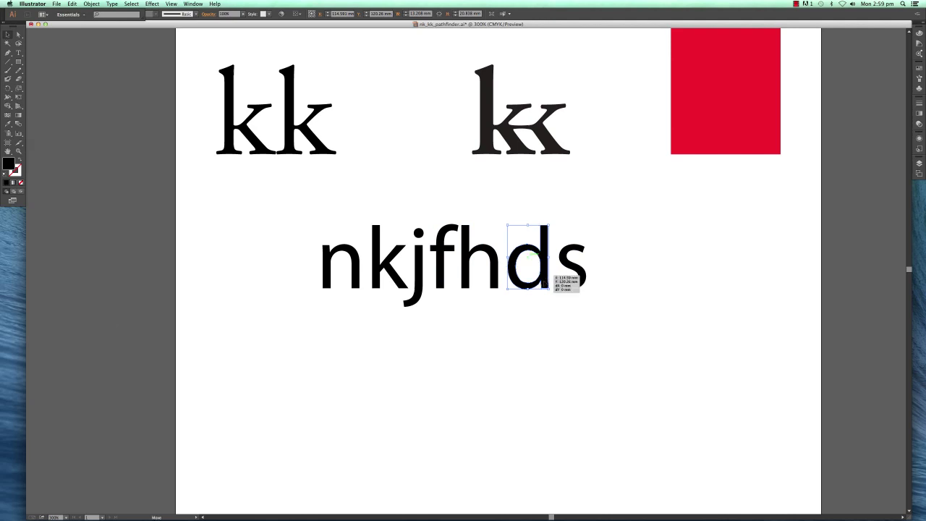
drag(544, 267, 248, 268)
click(370, 364)
drag(423, 274, 321, 355)
- Delete the letters n, k, f, h and s, and place the j and d side by side
drag(347, 196, 706, 312)
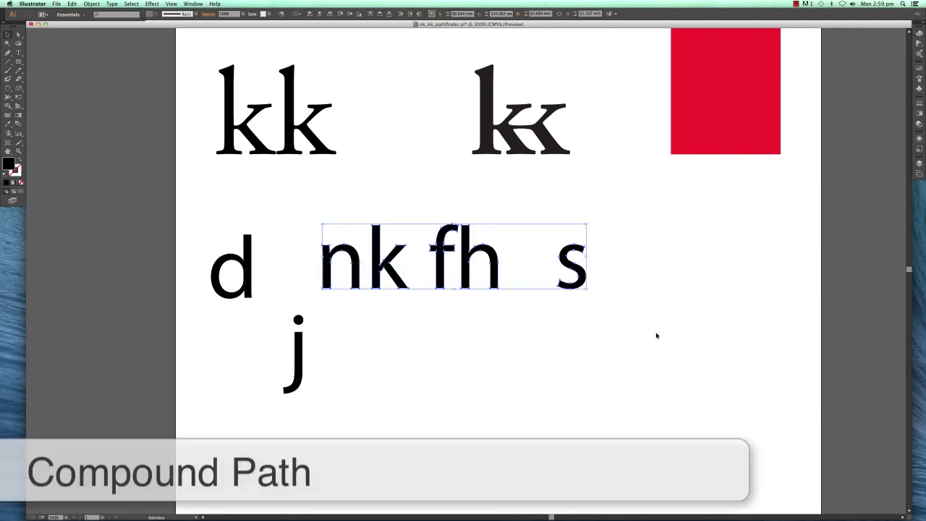
key(Delete)
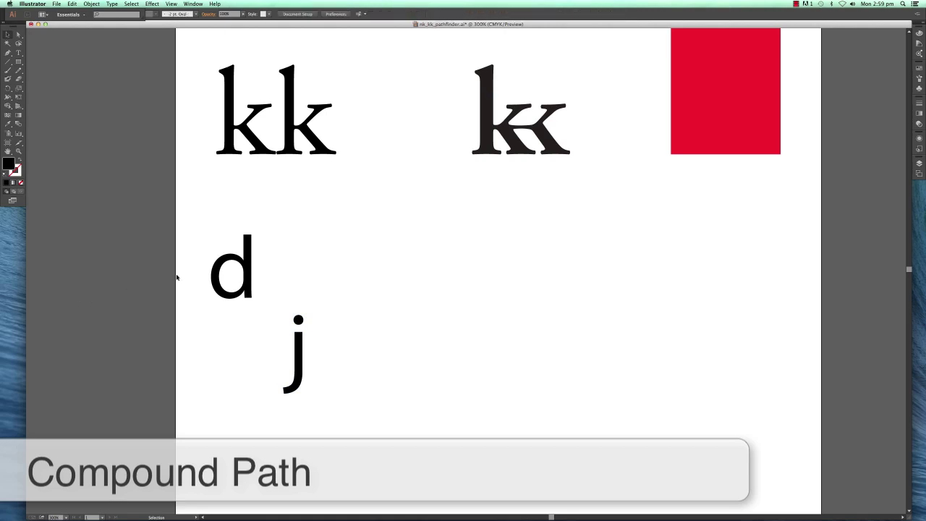
drag(262, 272, 422, 273)
drag(299, 366, 344, 265)
click(397, 343)
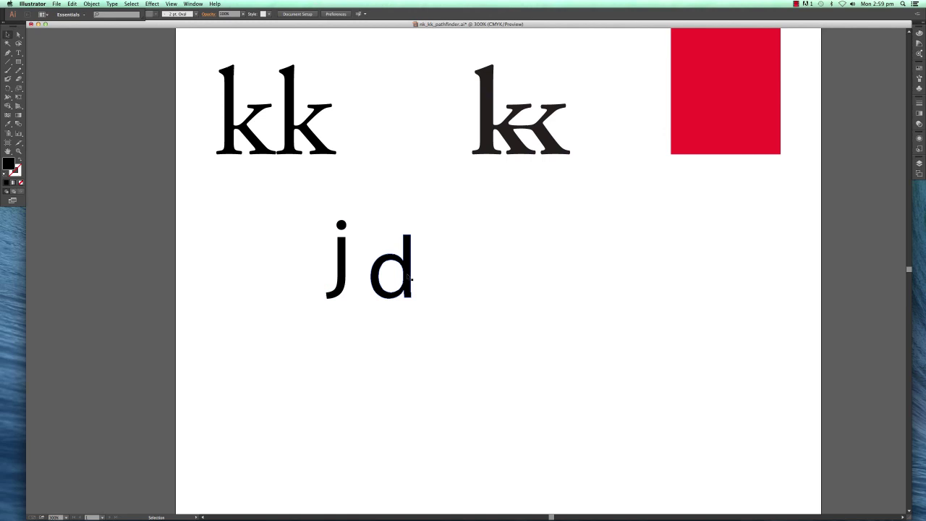
- Move the d slightly upward, release its compound path and pull the inner counter shape out to its right
click(411, 277)
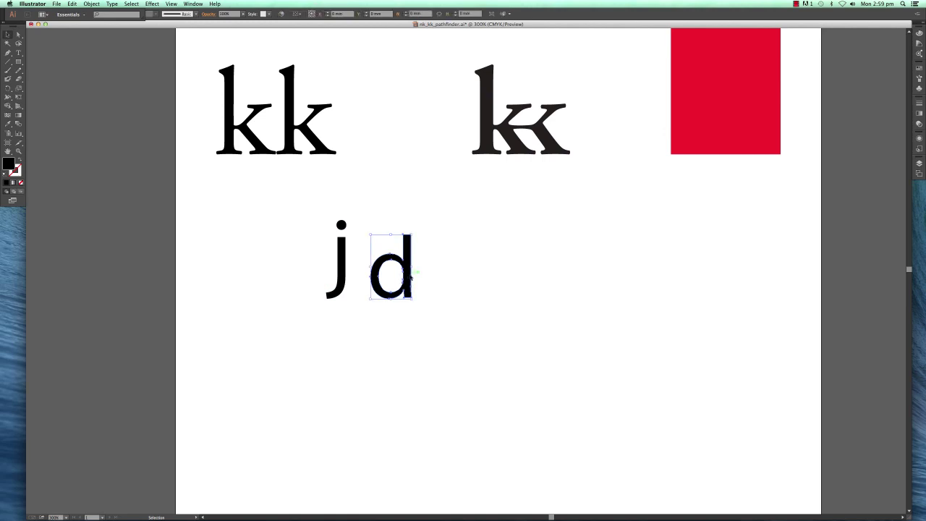
click(344, 241)
click(389, 238)
click(394, 261)
click(91, 4)
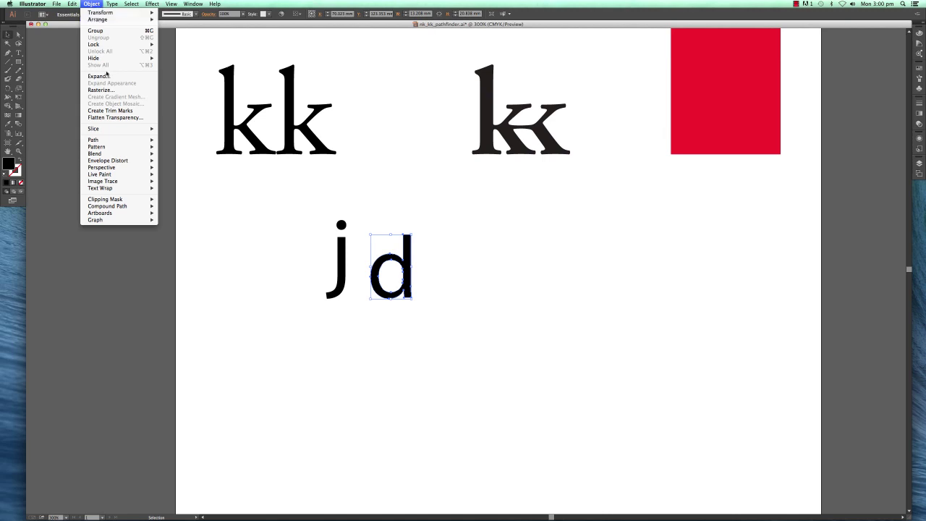
click(407, 253)
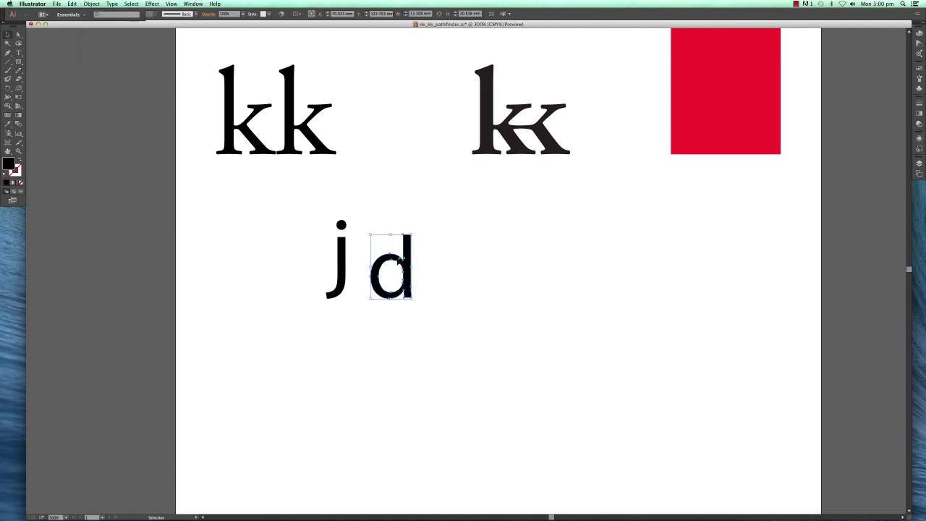
drag(400, 259, 413, 231)
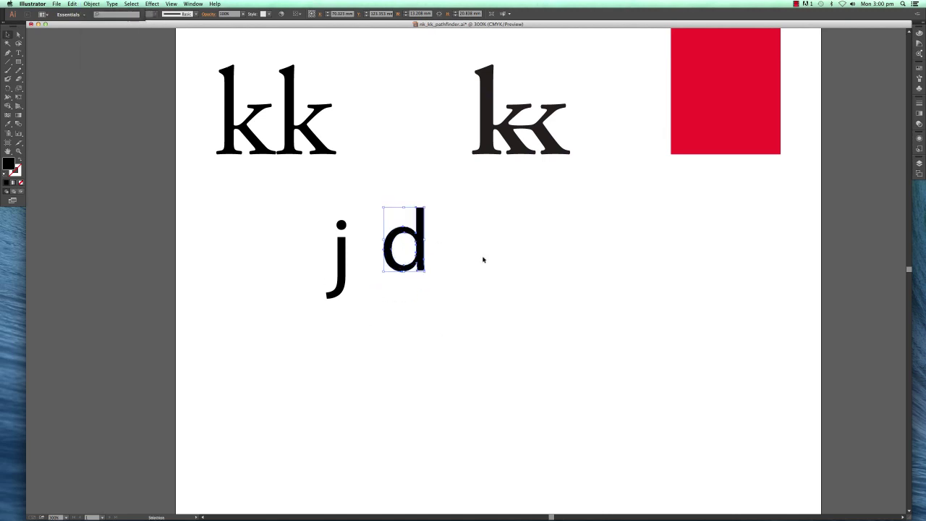
right_click(410, 232)
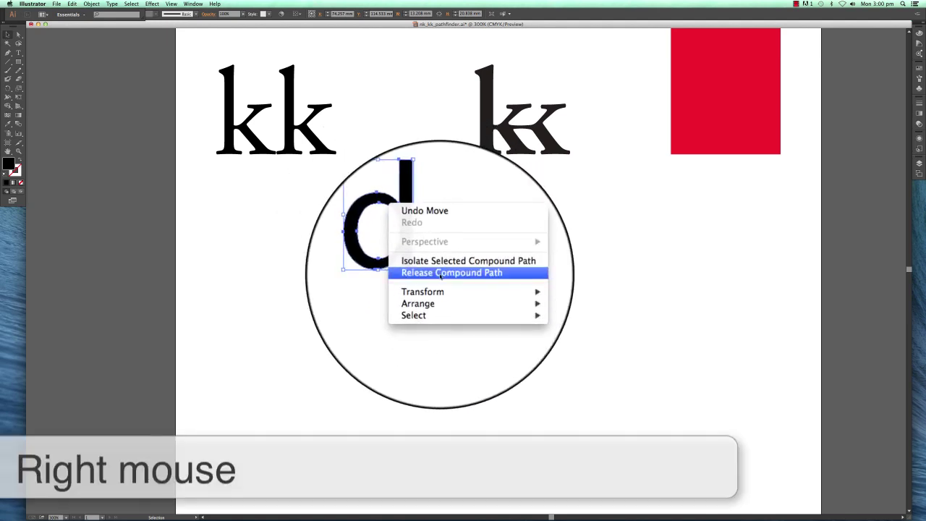
click(440, 274)
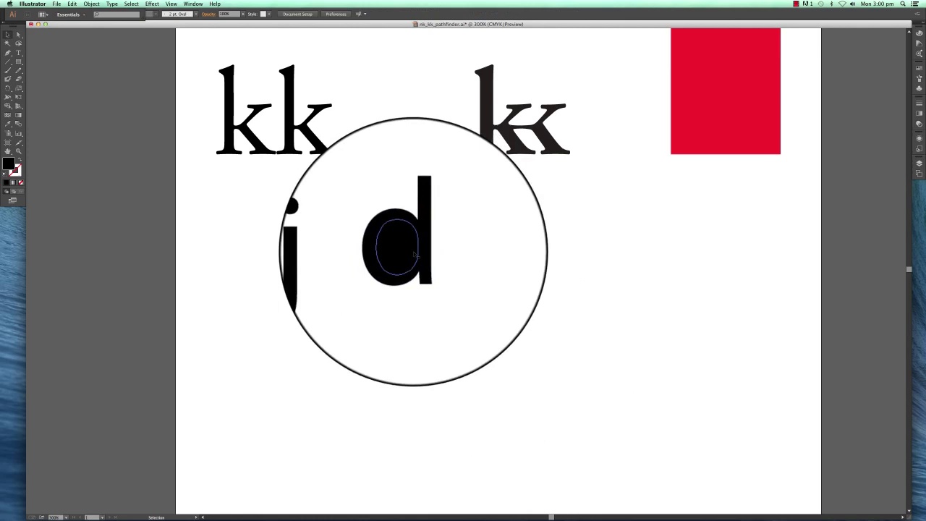
drag(414, 253, 463, 255)
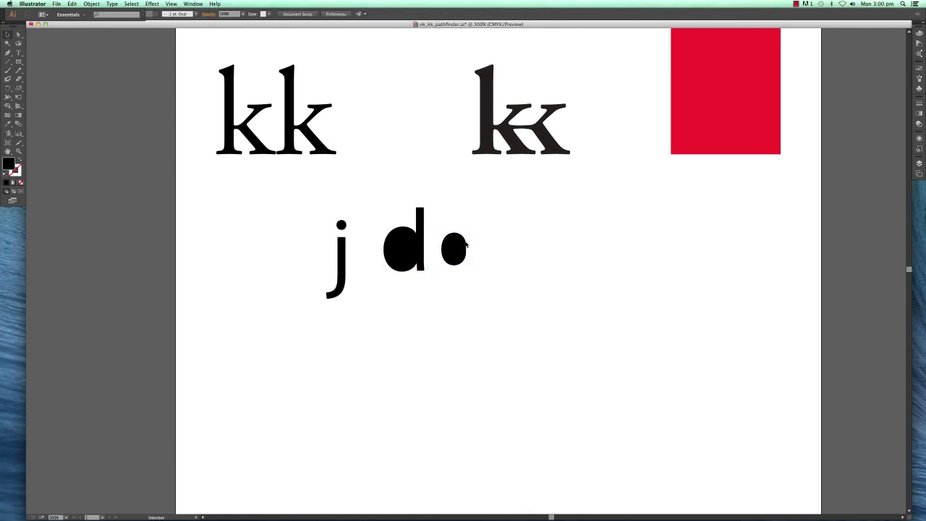
- Delete the j, the filled d and its separated counter shape
click(341, 258)
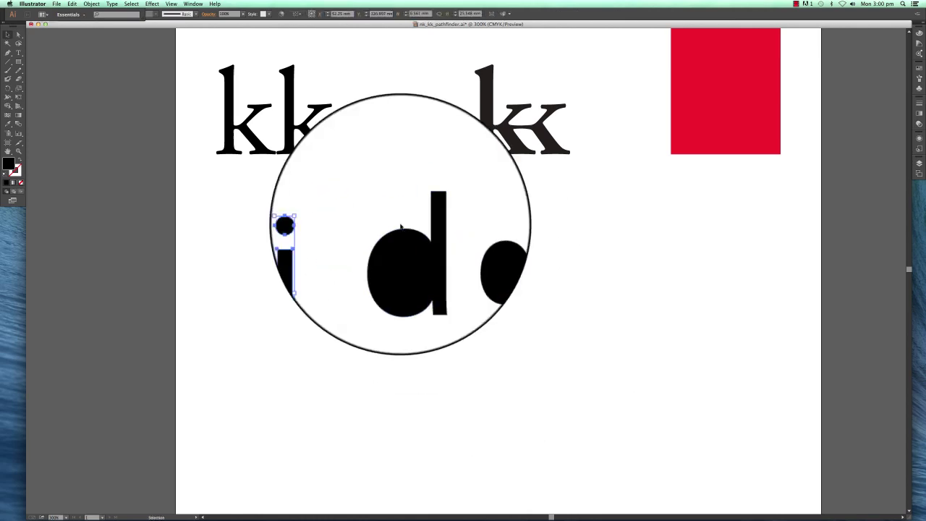
click(92, 3)
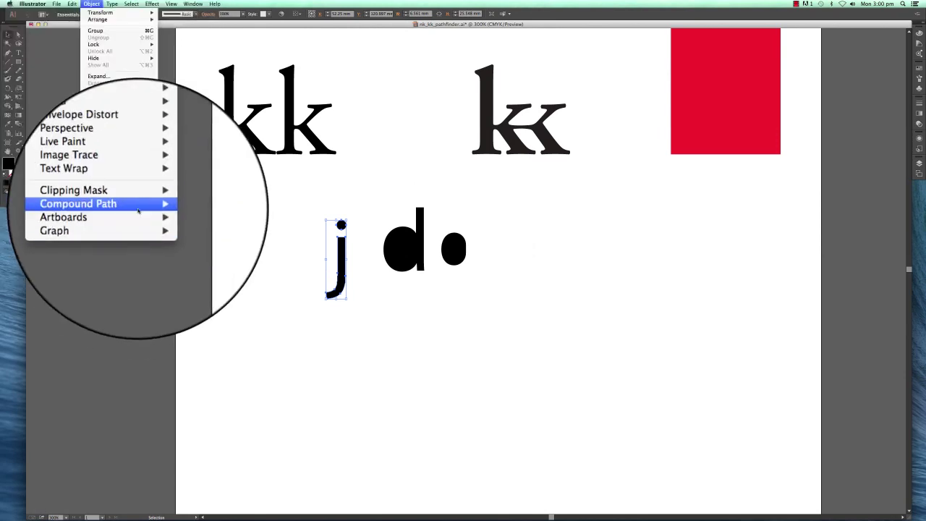
mouse_move(107, 206)
click(185, 215)
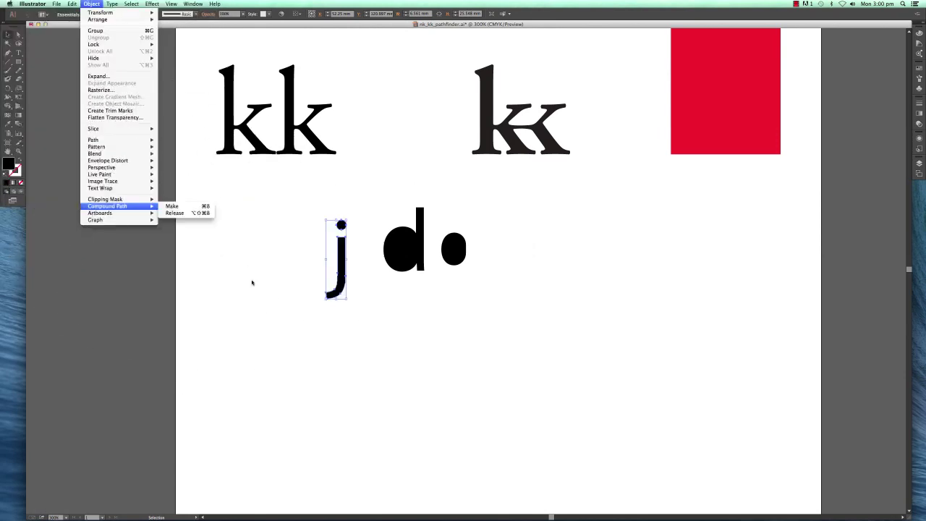
drag(283, 215, 582, 305)
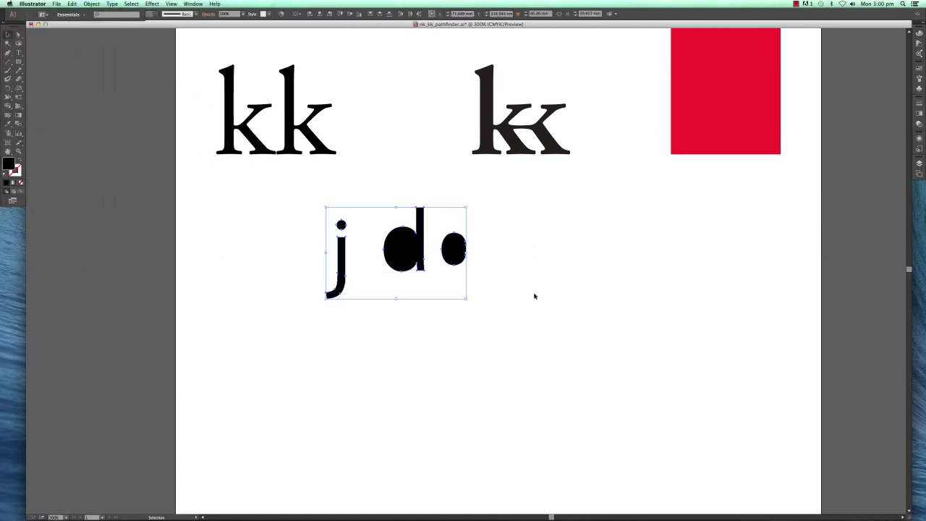
drag(460, 291, 526, 389)
key(Delete)
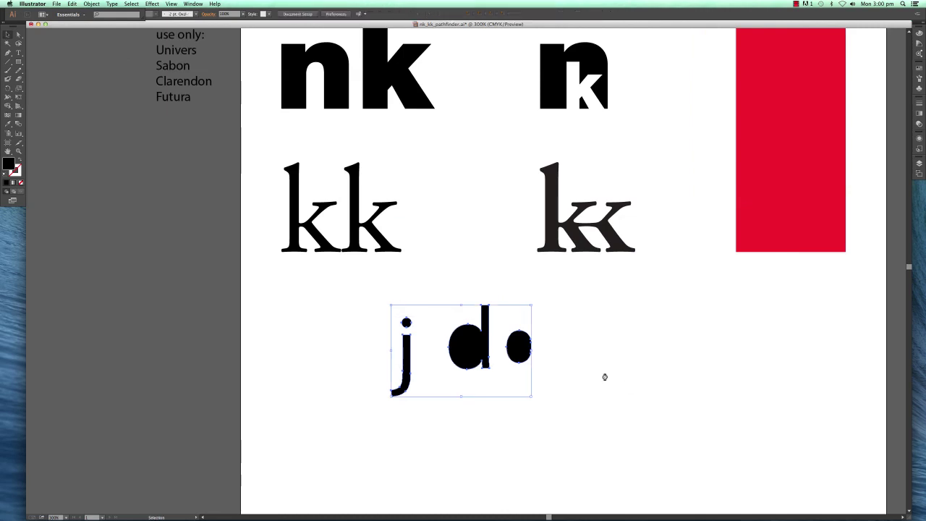
- Select the bold "nk" sample, show the artwork in Outline view with the n enlarged, and clear the selection
drag(477, 255, 526, 415)
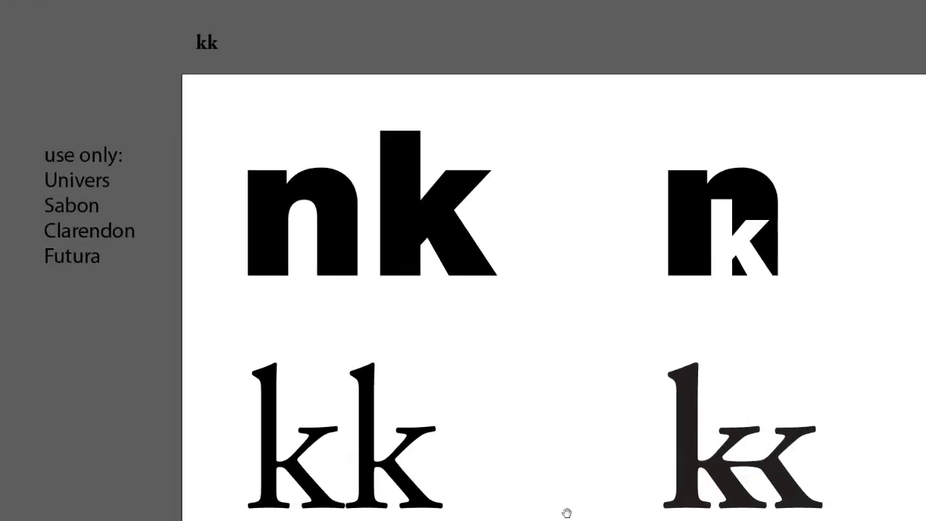
click(462, 256)
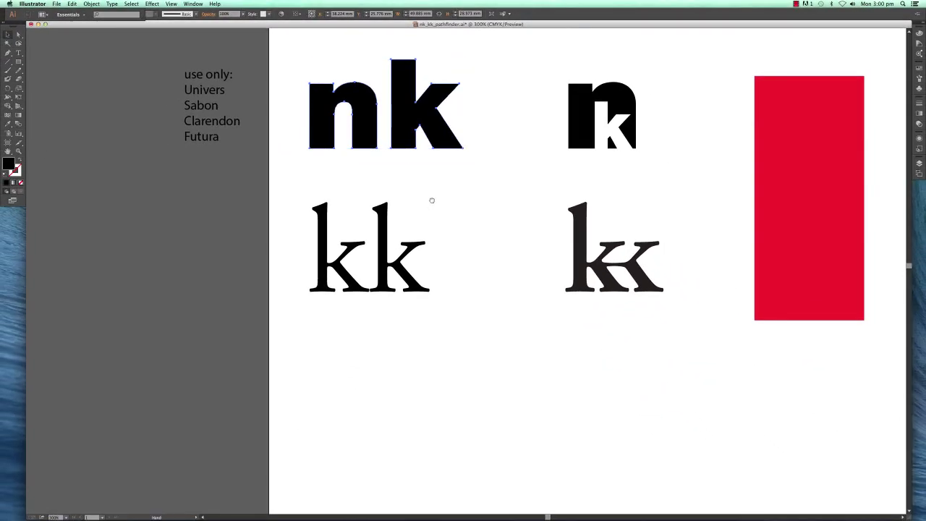
drag(432, 201, 485, 267)
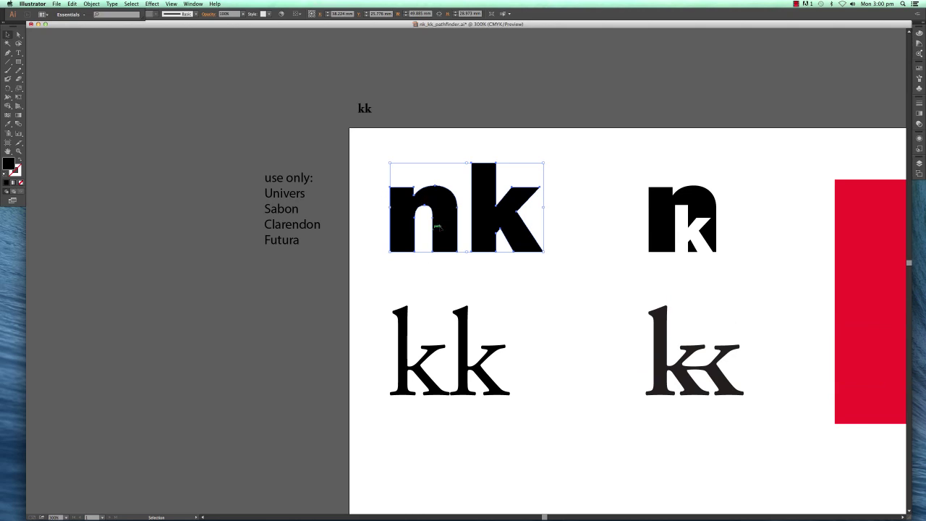
click(18, 154)
drag(375, 196, 506, 286)
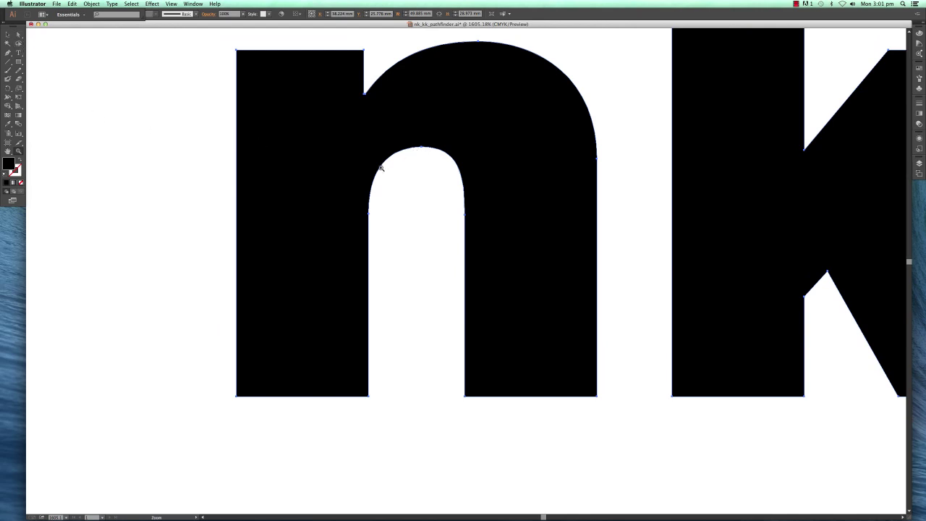
key(super+y)
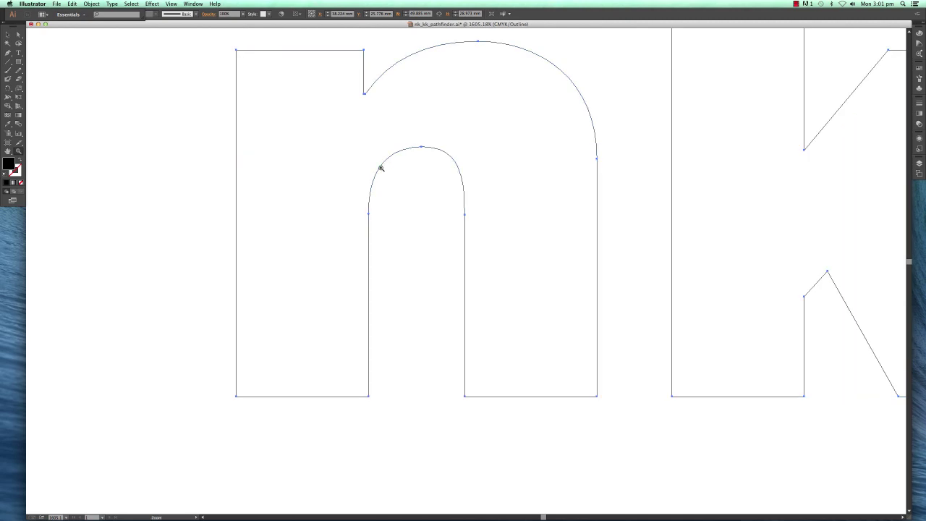
click(8, 33)
click(89, 68)
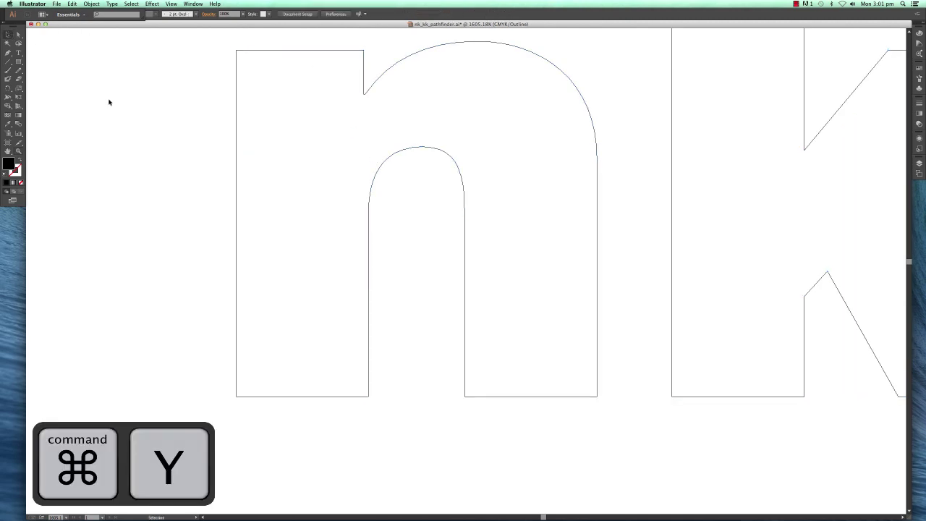
- Remove the anchor points forming the n's inner arch so the letter becomes one solid shape with a straight base
key(super+y)
key(super+y)
click(425, 148)
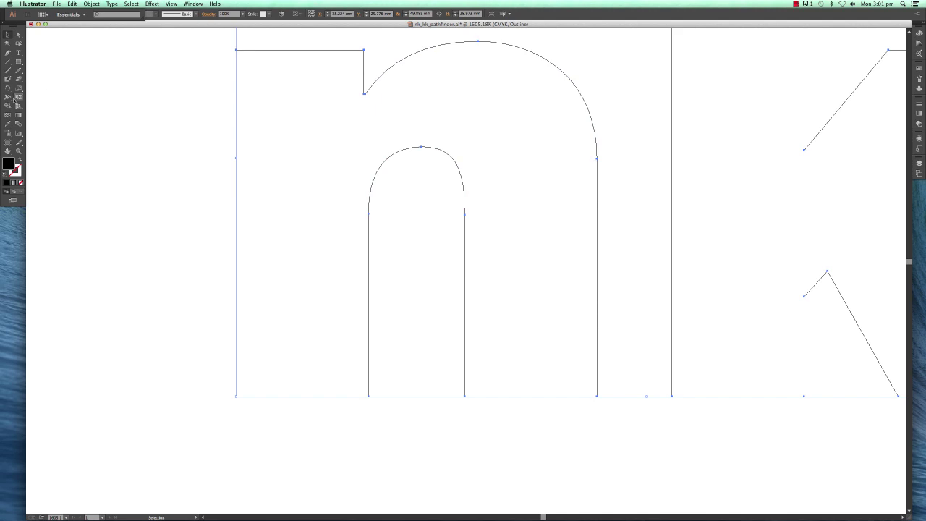
click(7, 53)
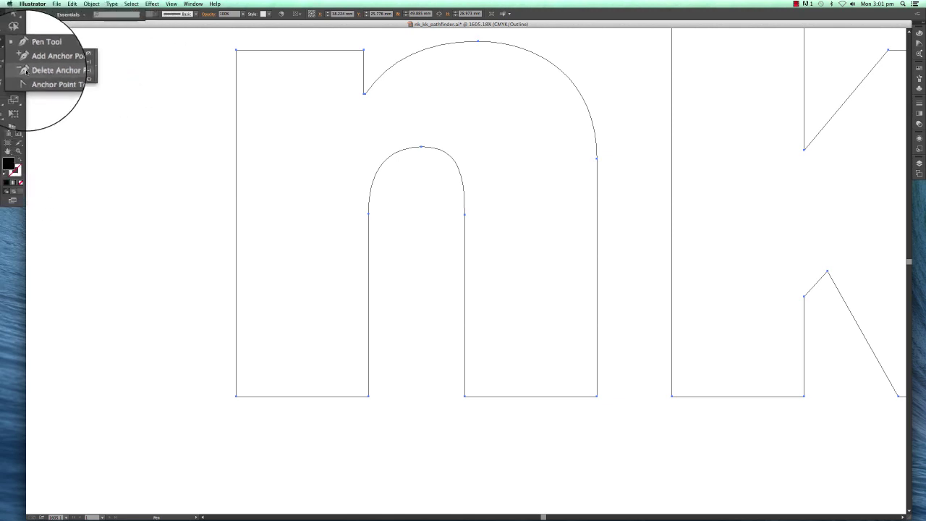
click(27, 72)
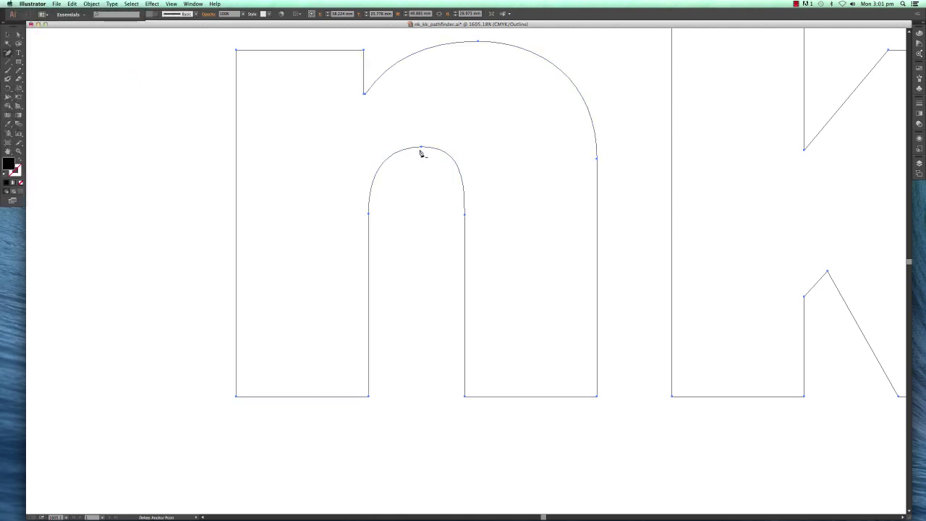
key(minus)
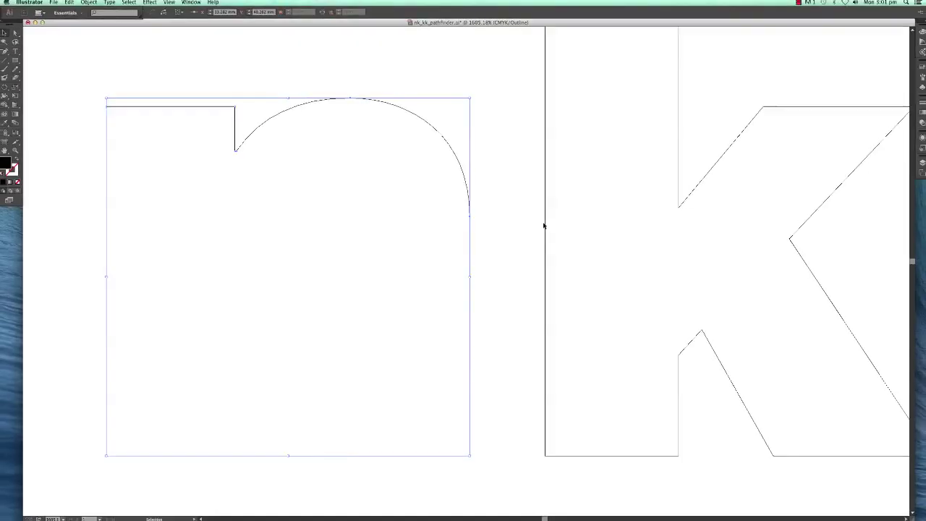
- Ungroup the n and k outlines so each letter can be edited separately
shift+click(575, 205)
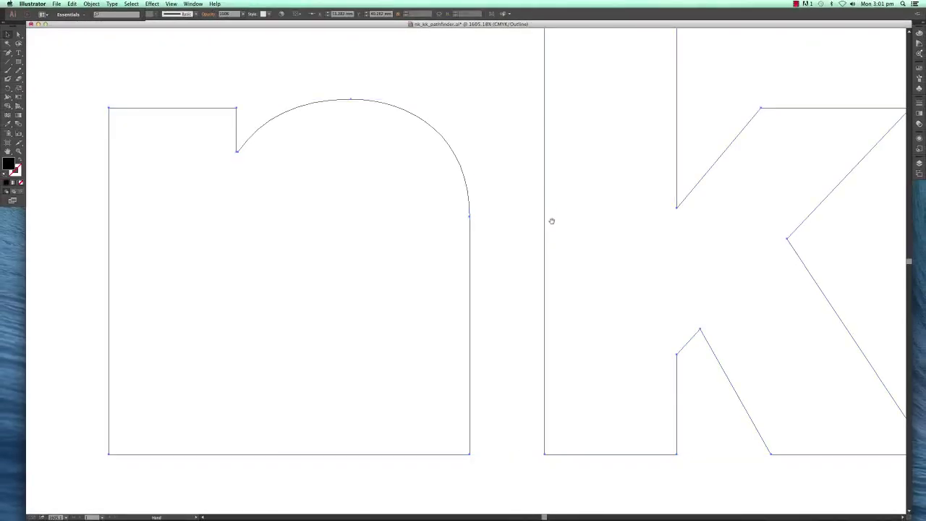
drag(604, 216, 540, 239)
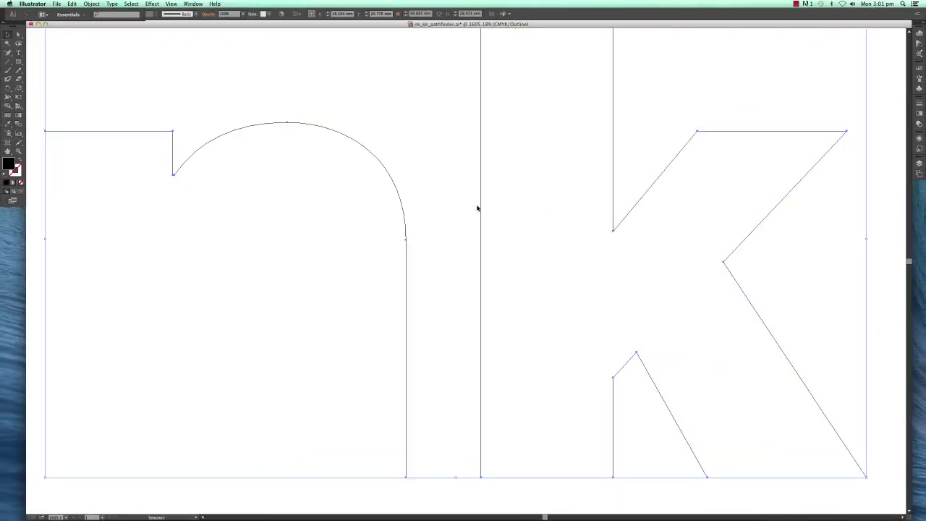
click(89, 4)
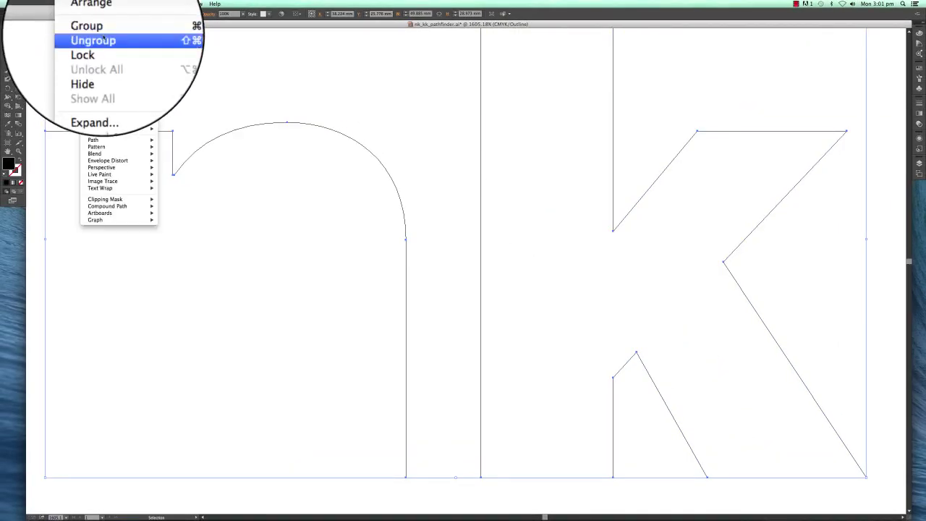
click(101, 39)
- Scale the k down proportionally about its centre to about 12.5 mm high
key(space)
click(458, 216)
drag(455, 217, 494, 325)
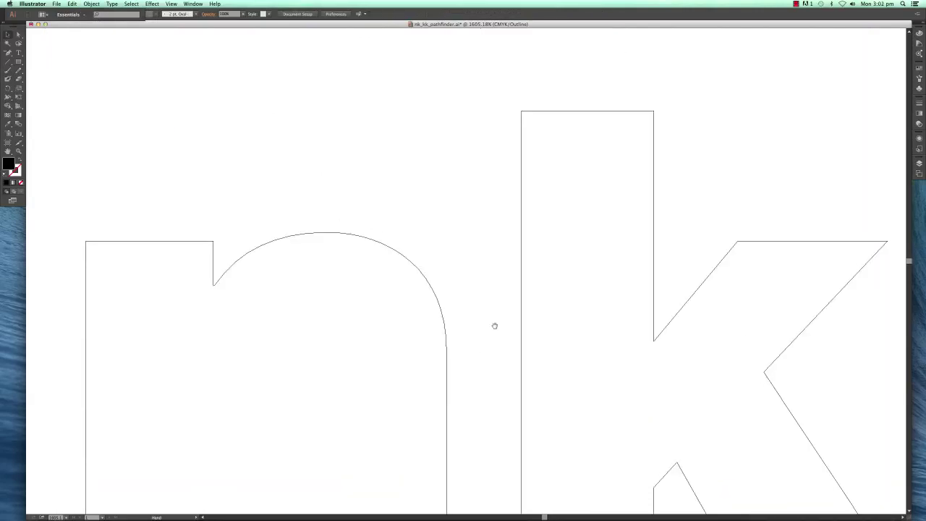
click(521, 222)
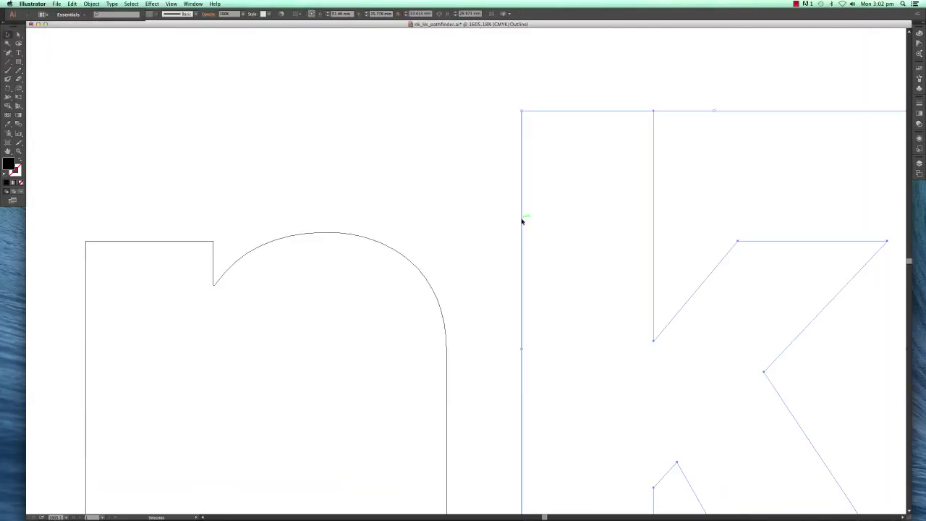
drag(522, 112, 631, 207)
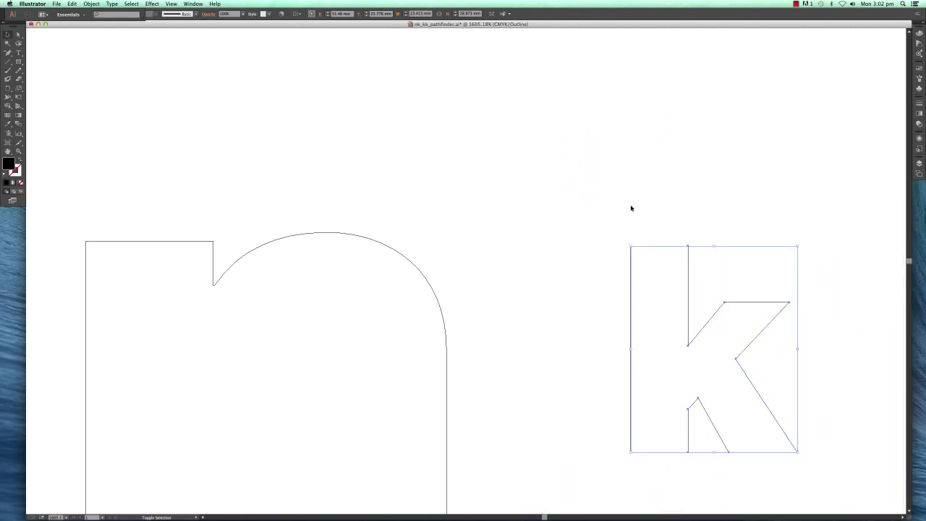
- Place the k inside the n on its baseline, with its stem in line with the n's notch, and enlarge it to about 16 mm high
scroll(705, 275, down, 6)
drag(697, 109, 321, 242)
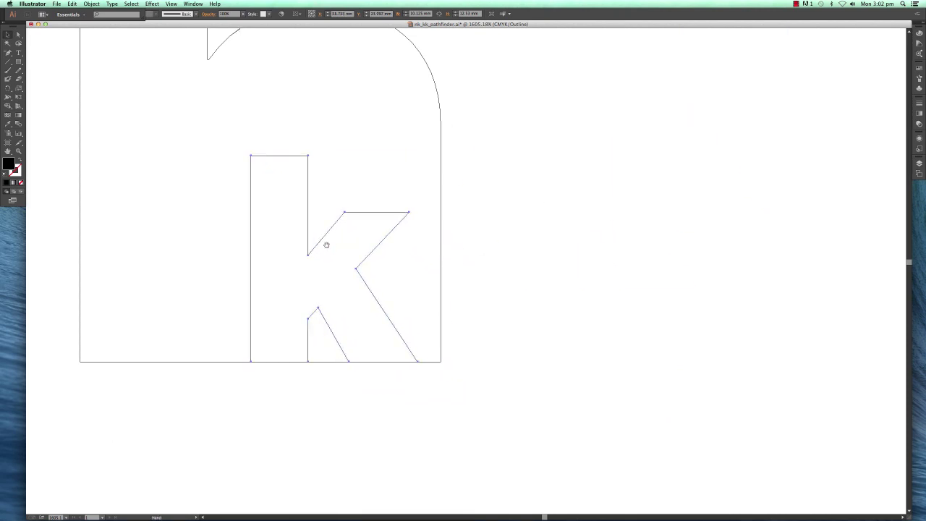
drag(327, 245, 500, 304)
drag(424, 215, 380, 158)
drag(489, 318, 507, 254)
click(585, 484)
drag(648, 378, 597, 430)
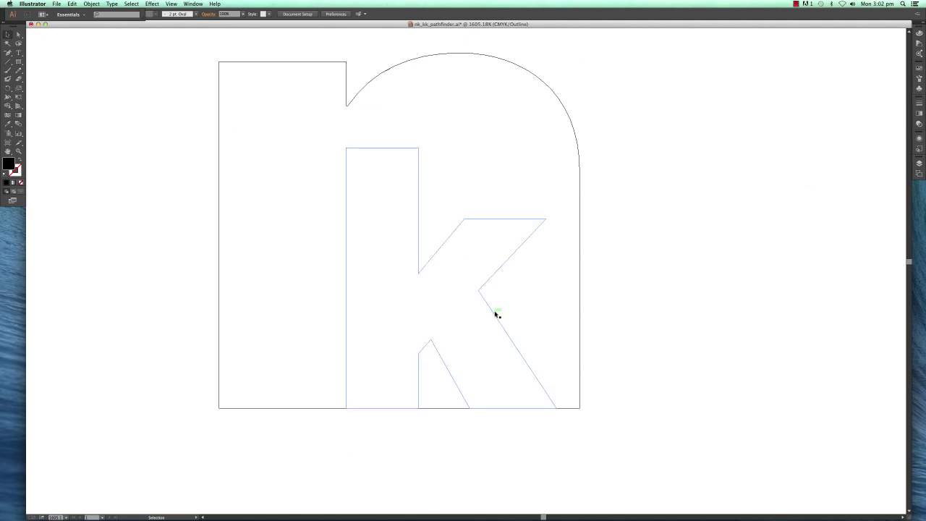
- Return to Preview and fill the k with white, leaving the n black
key(super+y)
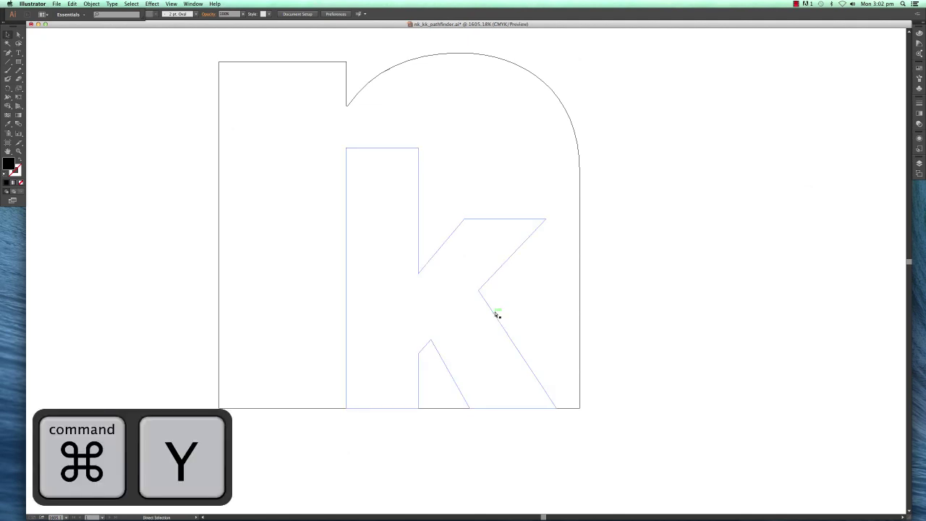
click(468, 303)
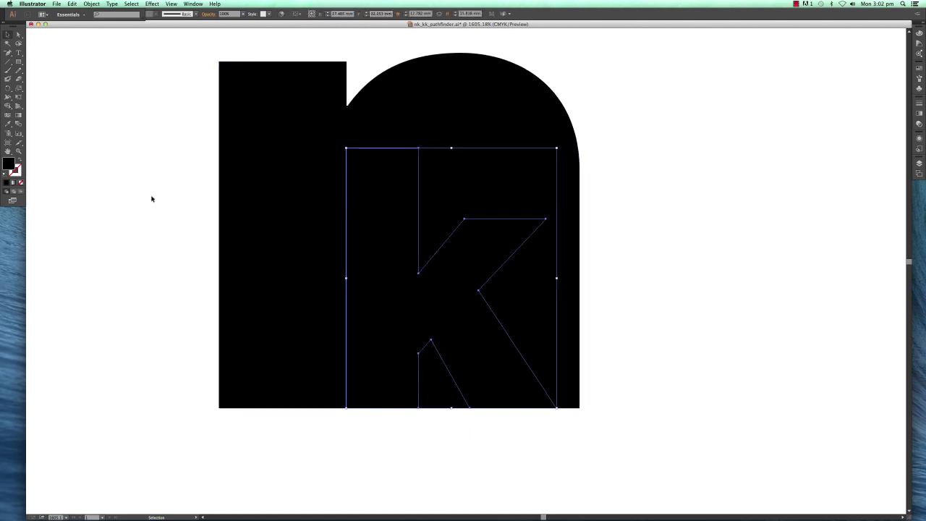
click(919, 68)
click(840, 86)
click(746, 152)
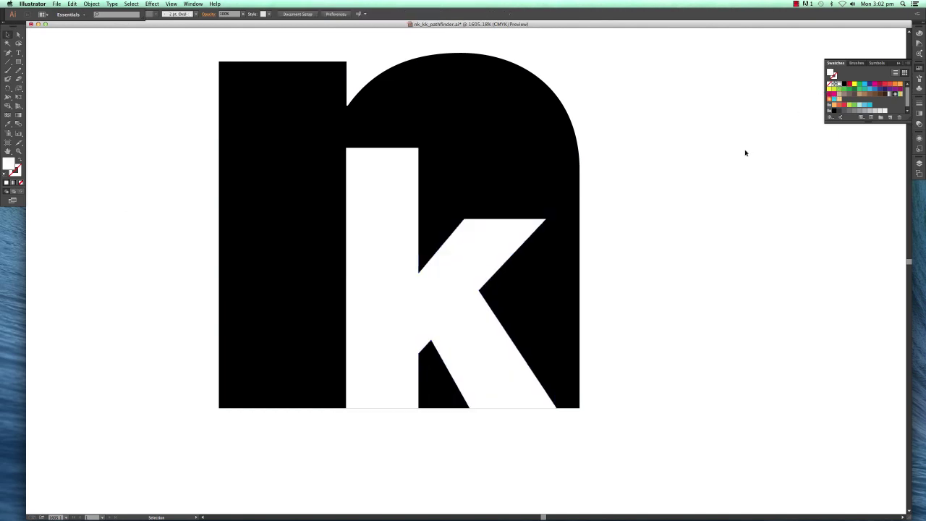
- Place a large red rectangle behind the nk mark as a background test and delete it
drag(698, 296, 477, 305)
key(super+minus)
key(super+minus)
key(super+minus)
drag(792, 303, 594, 301)
drag(890, 254, 93, 345)
scroll(223, 327, left, 10)
scroll(467, 283, down, 3)
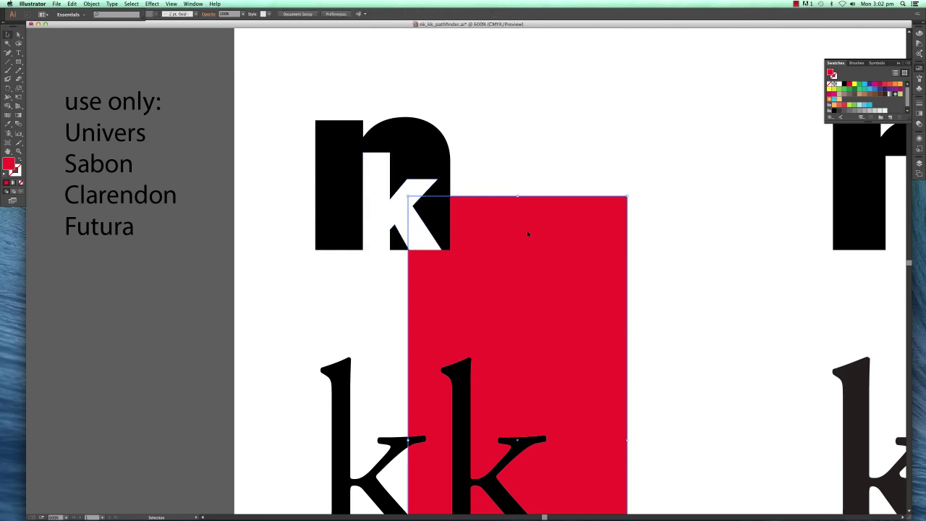
key(Delete)
- Nudge the white k down so that its feet extend past the n's baseline
scroll(585, 315, up, 2)
scroll(585, 315, left, 3)
key(super+plus)
key(super+plus)
key(super+plus)
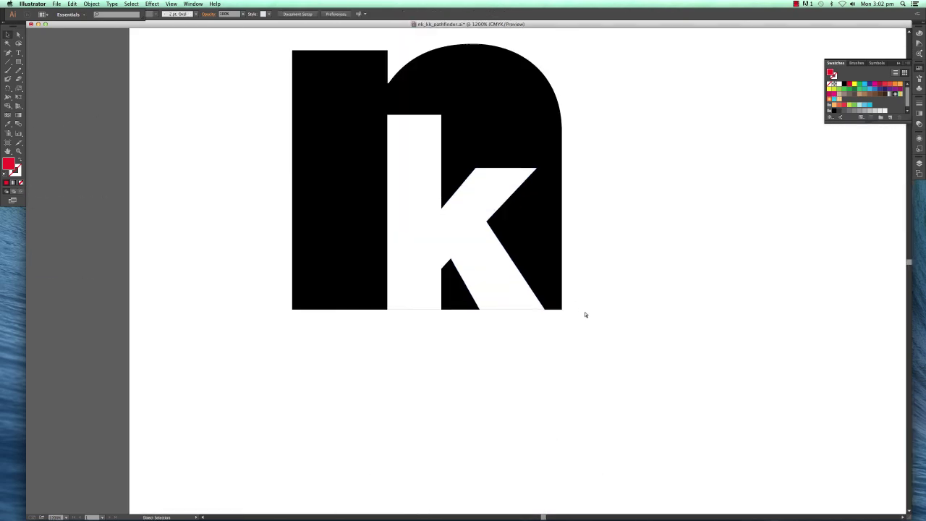
scroll(579, 321, up, 2)
scroll(579, 321, left, 2)
click(474, 253)
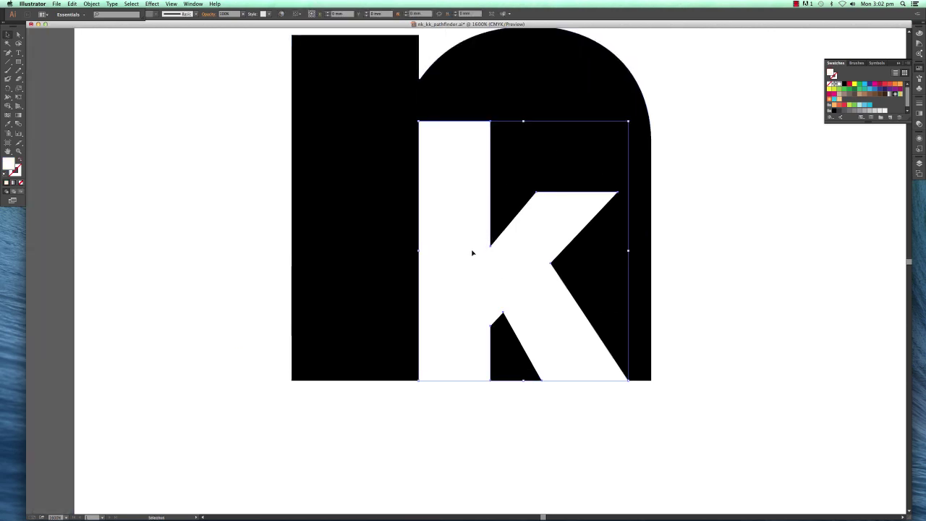
key(Down)
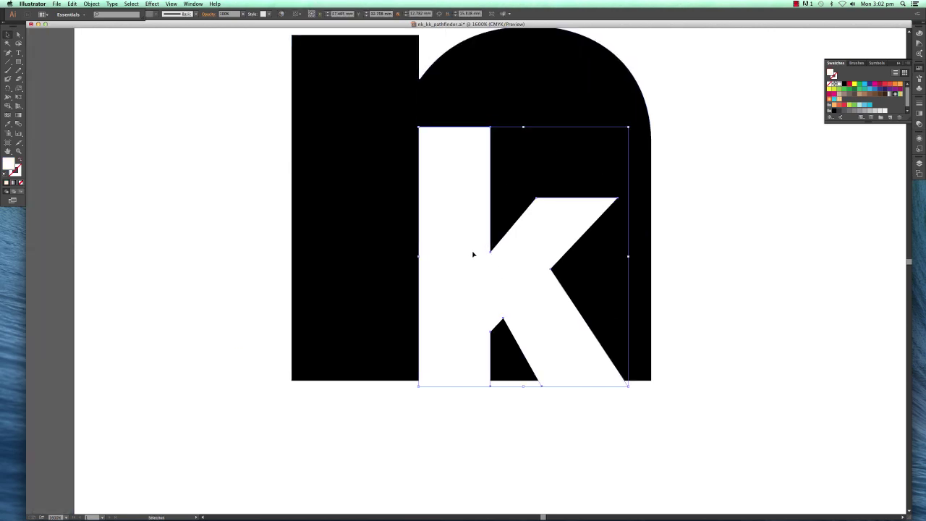
click(515, 448)
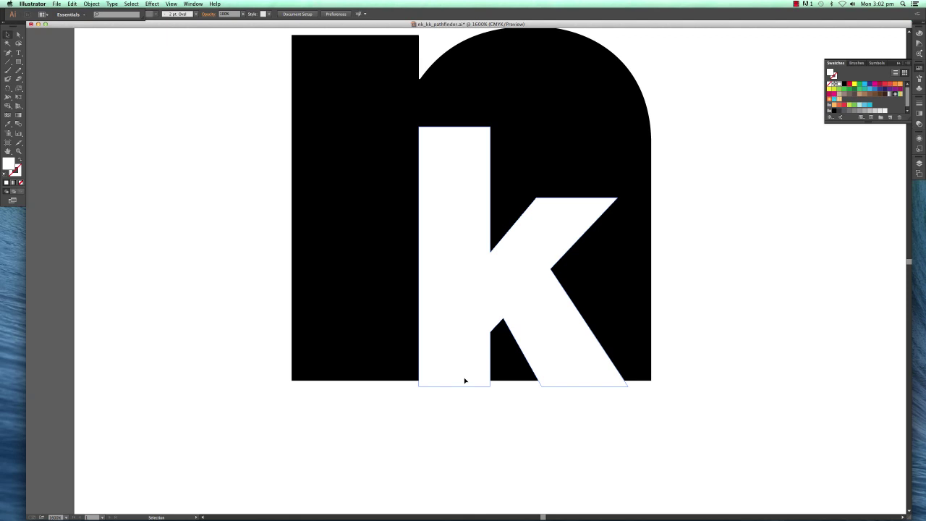
- Move the k slightly back up, keeping a small overhang below the n's baseline, and check the overlap in Outline view
drag(464, 380, 465, 376)
click(505, 408)
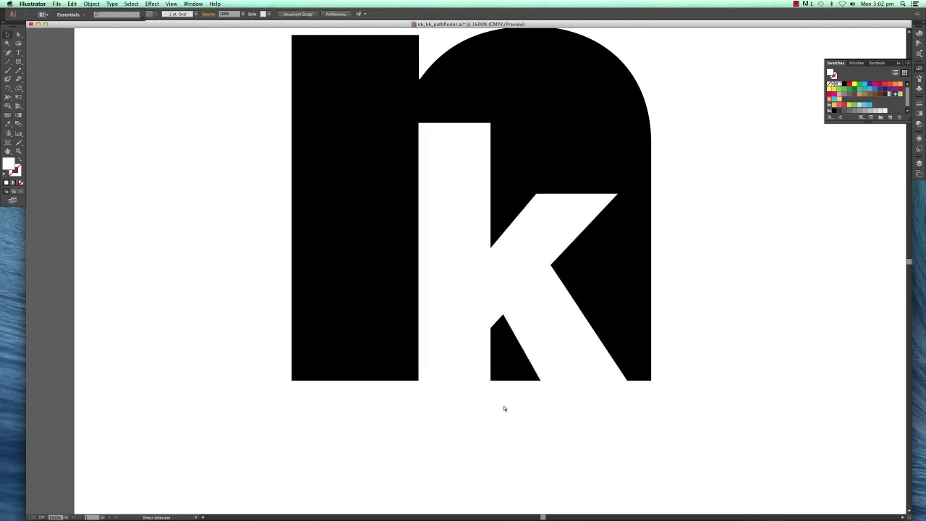
key(ctrl+y)
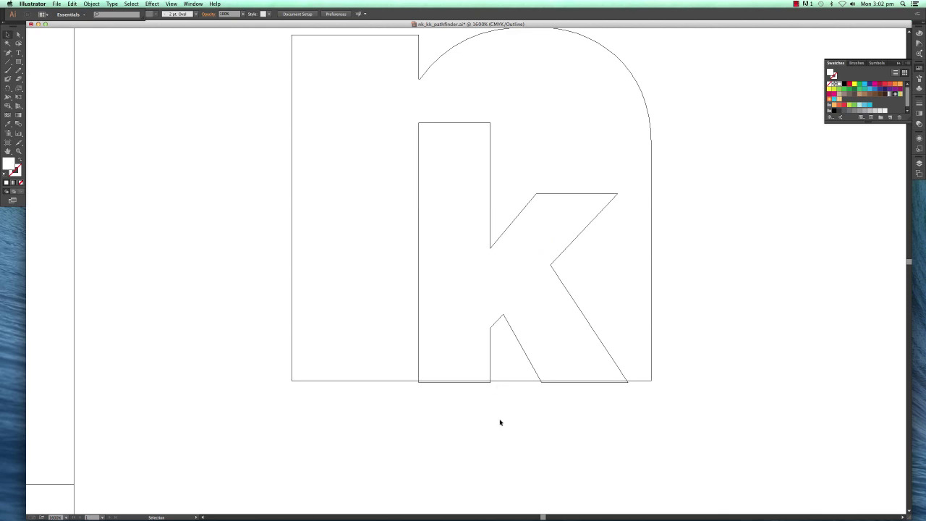
key(ctrl+y)
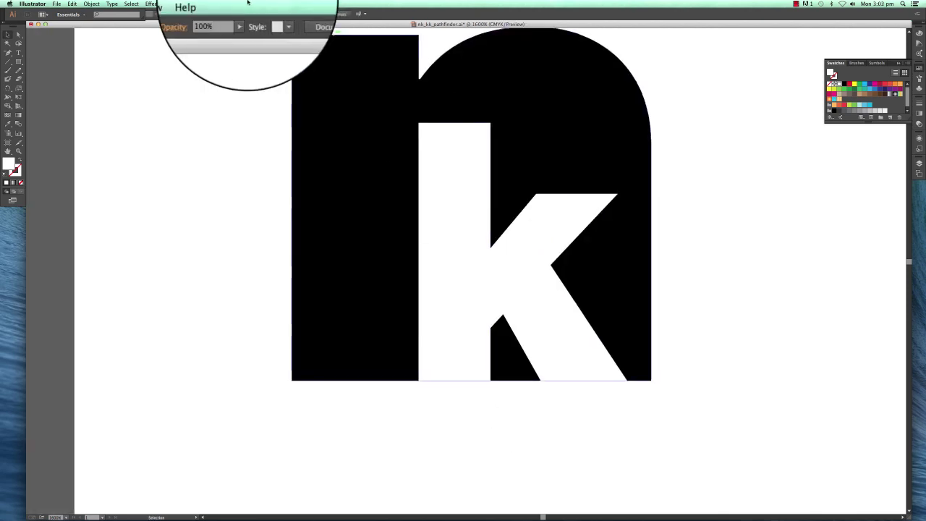
- Show the Pathfinder options and place them beside the n
click(192, 4)
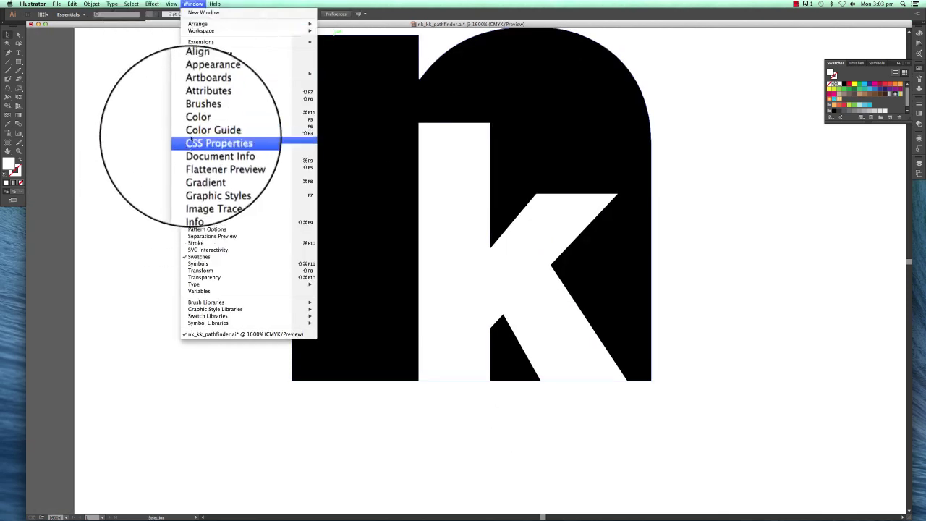
click(216, 224)
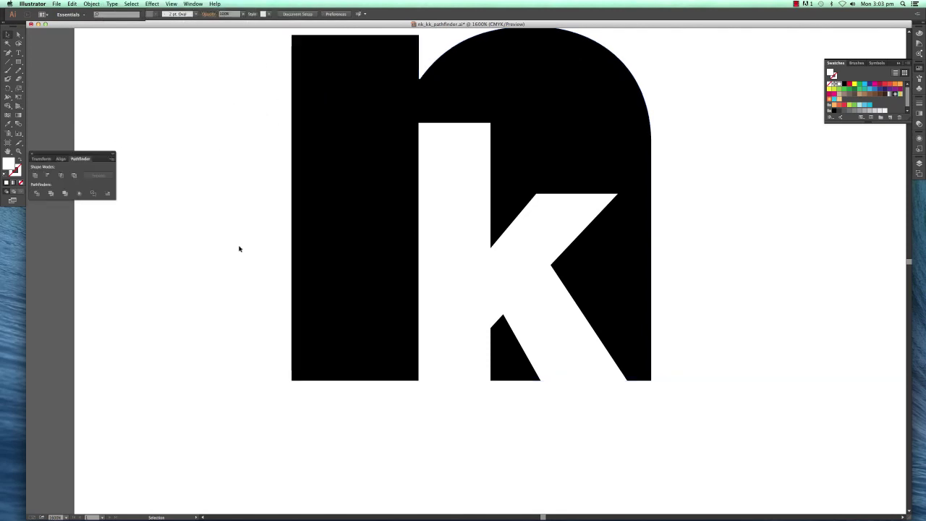
drag(85, 157, 259, 287)
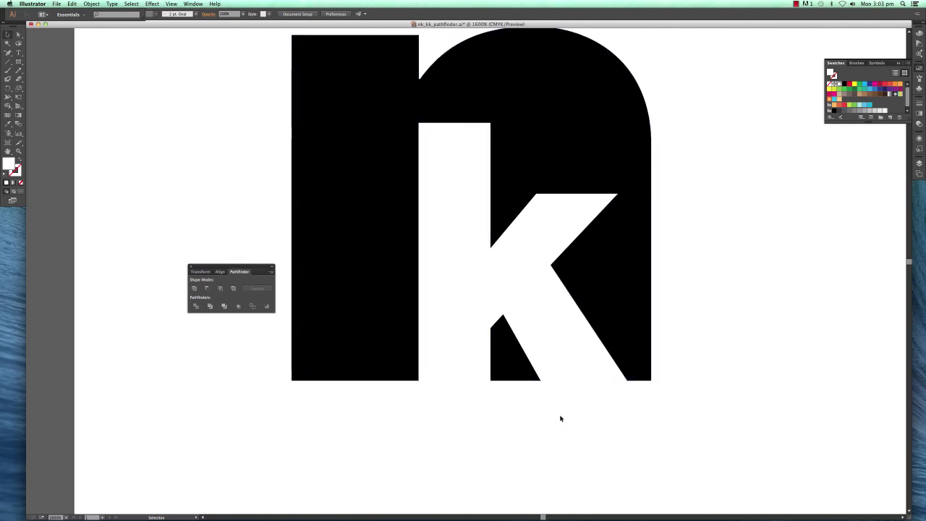
- Select both letters and cut the k out of the n with Pathfinder's Minus Front, then clear the selection
click(589, 347)
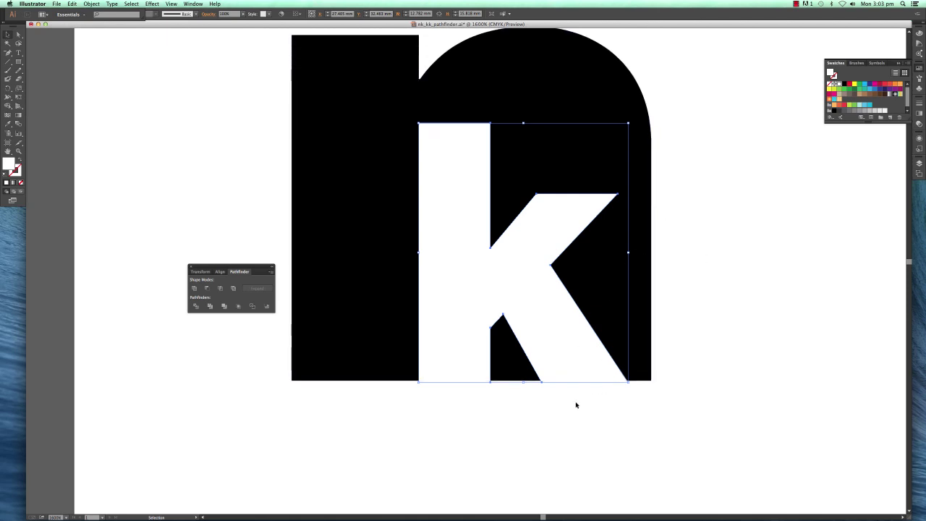
click(557, 421)
drag(557, 418, 685, 289)
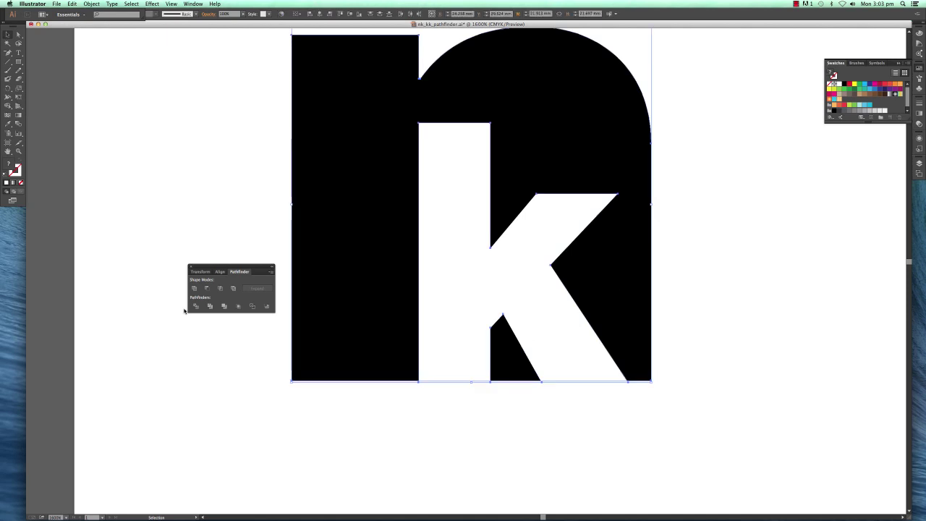
click(208, 289)
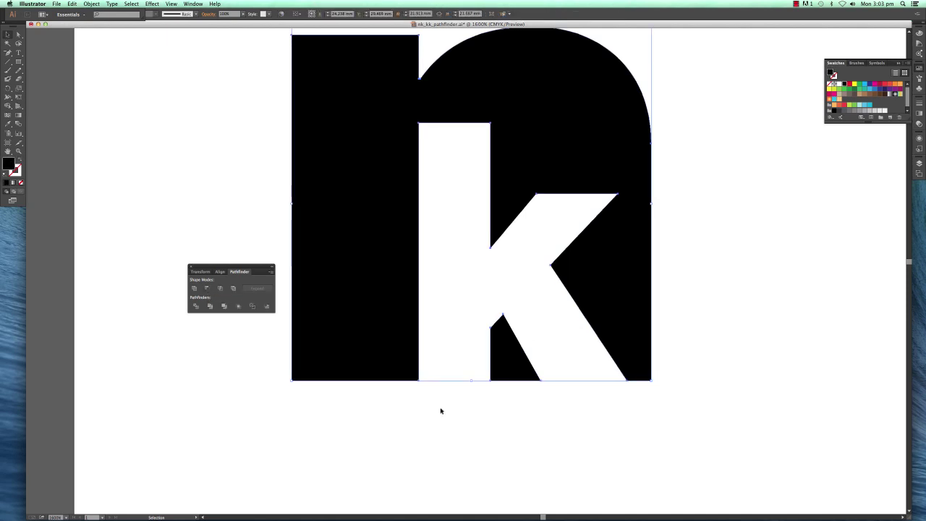
click(463, 415)
- Examine the paths of the cut-out nk shape in Outline view and return to Preview
key(super+y)
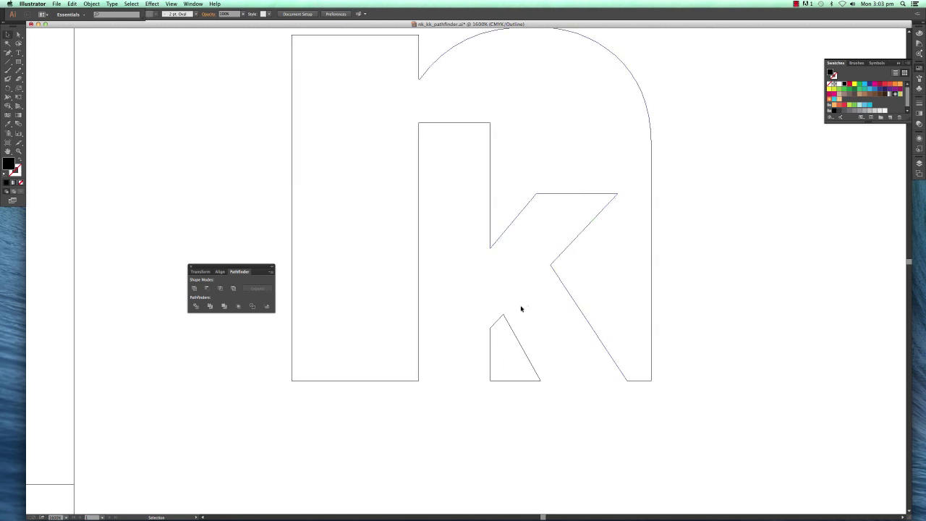
drag(569, 364, 651, 389)
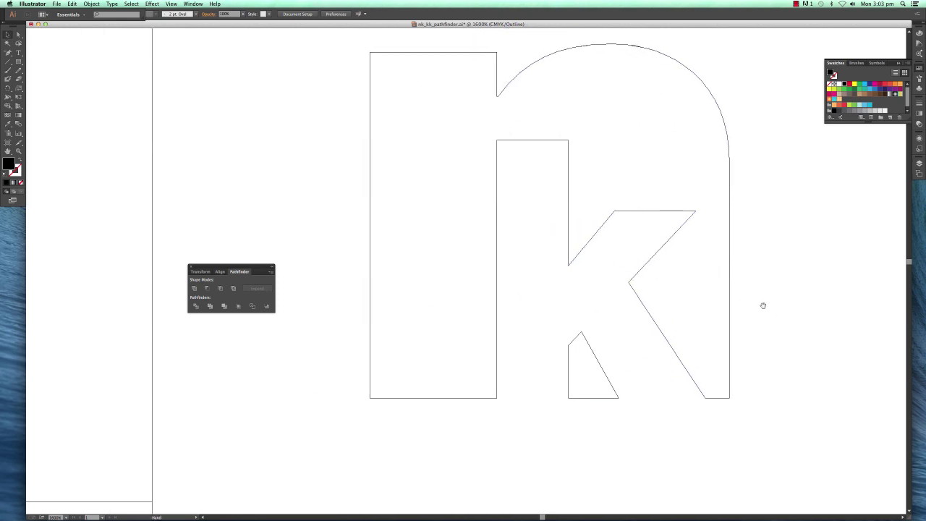
drag(763, 305, 684, 271)
drag(740, 281, 650, 292)
key(super+minus)
key(super+minus)
key(super+minus)
key(super+y)
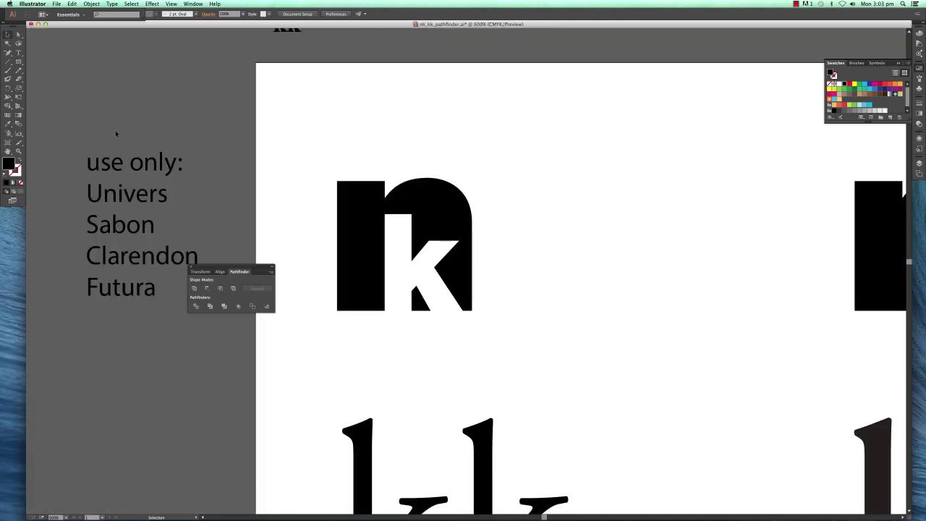
- Draw a rectangle about 21 × 17.5 mm over the nk's lower-right part, fill it with crimson red and send it to the back
click(18, 61)
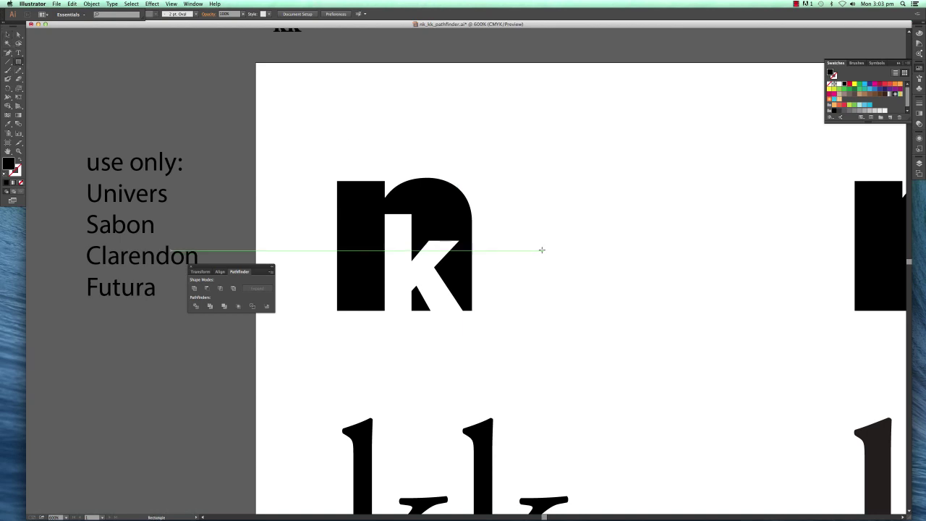
drag(542, 250, 414, 358)
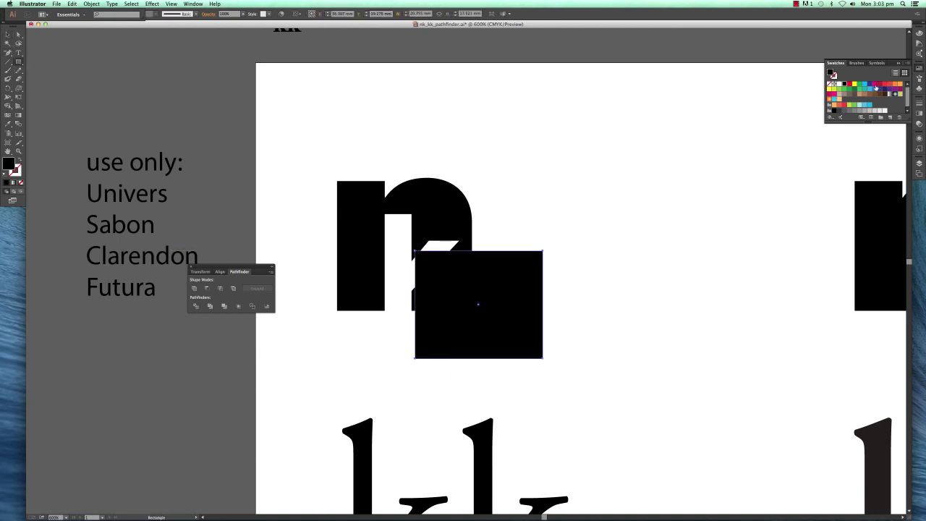
click(876, 86)
key(super+shift+[)
key(super+shift+])
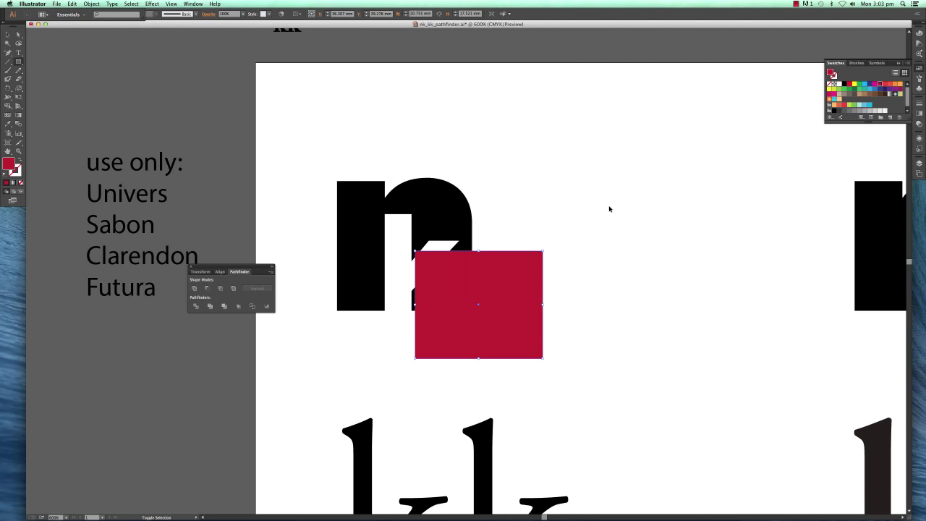
key(super+shift+[)
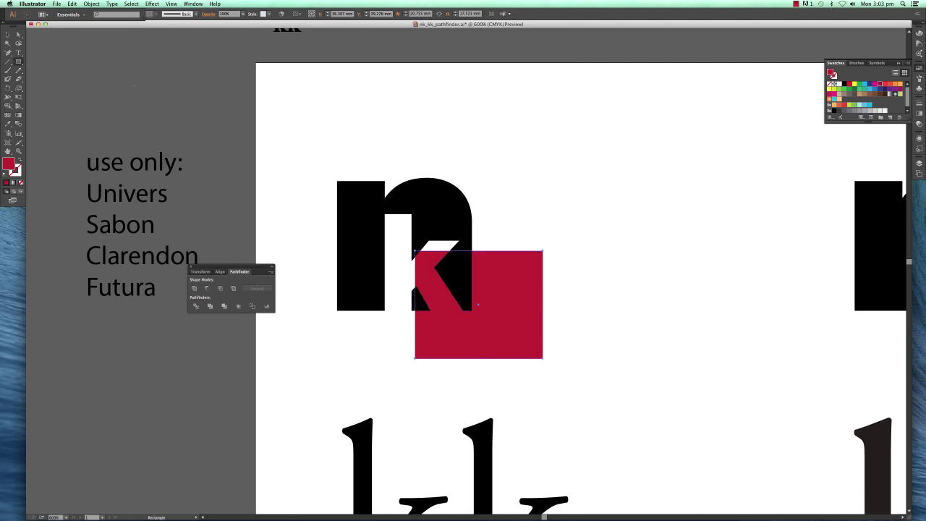
- Move the crimson rectangle about 8 mm to the right behind the nk, then delete it
click(7, 34)
drag(498, 297, 547, 295)
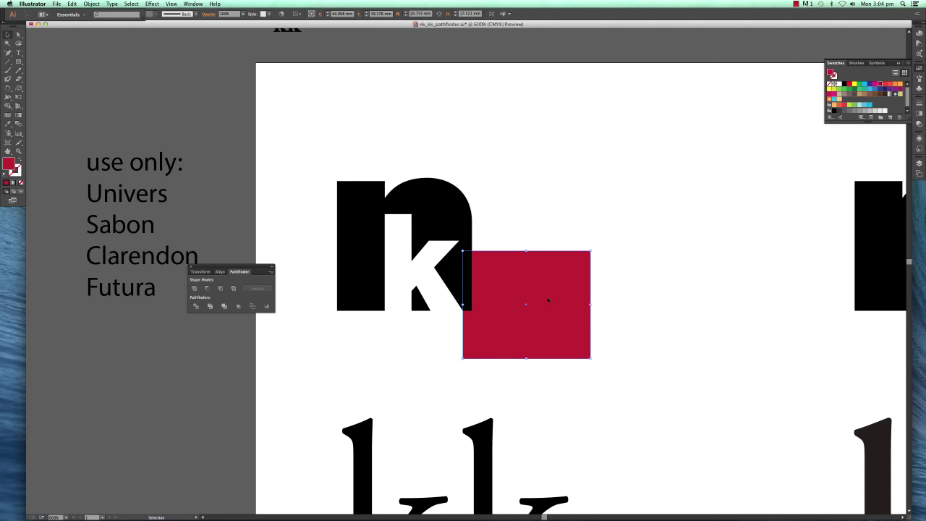
key(Delete)
- Compare the two separate serif k letters below the nk with the finished joined kk example beside them
scroll(548, 299, down, 5)
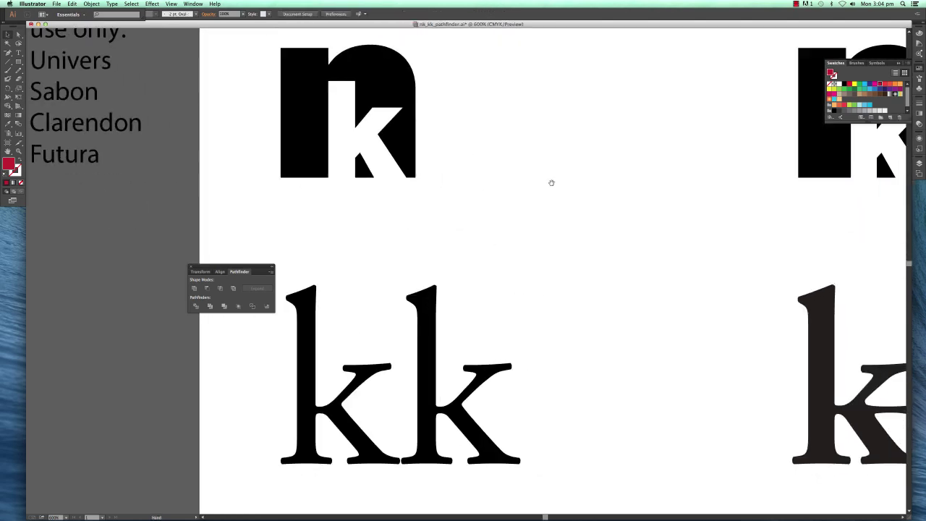
scroll(598, 242, down, 5)
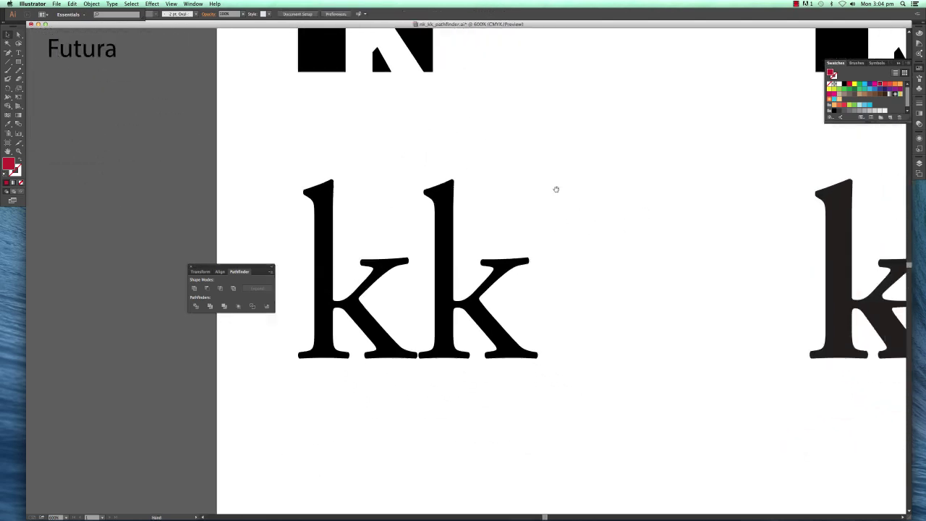
scroll(557, 189, right, 10)
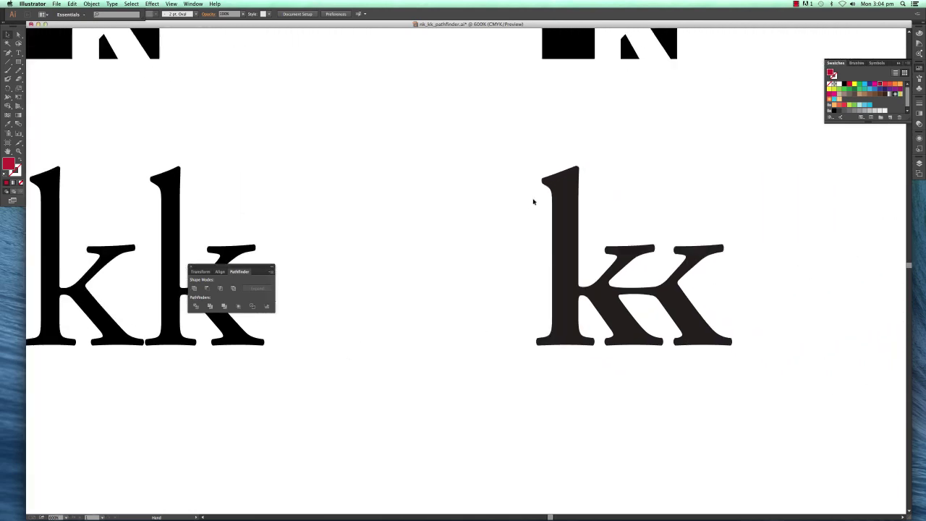
key(space)
drag(481, 261, 632, 259)
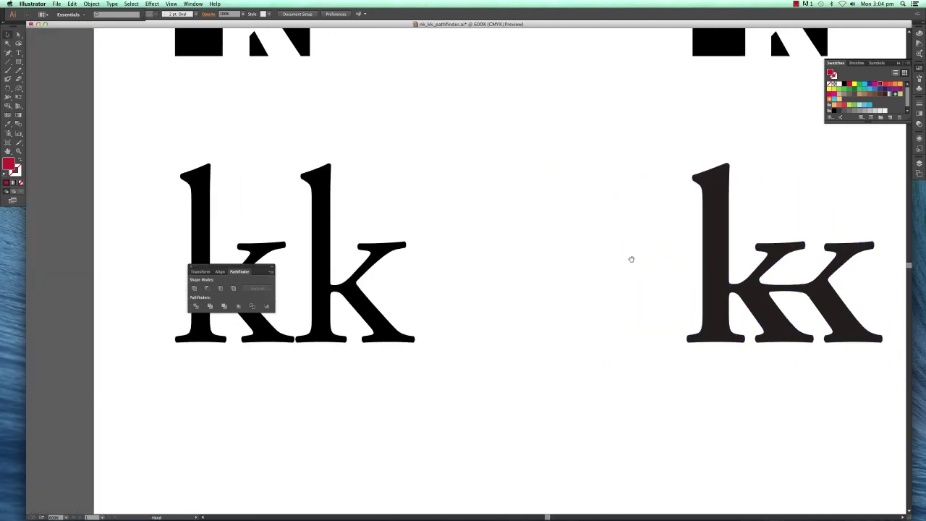
drag(557, 228, 447, 325)
drag(369, 327, 518, 154)
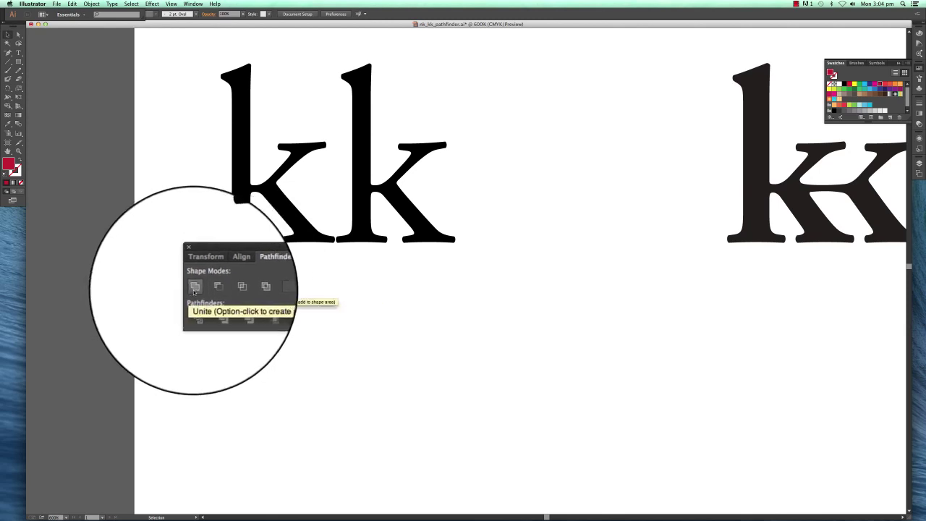
drag(479, 297, 603, 356)
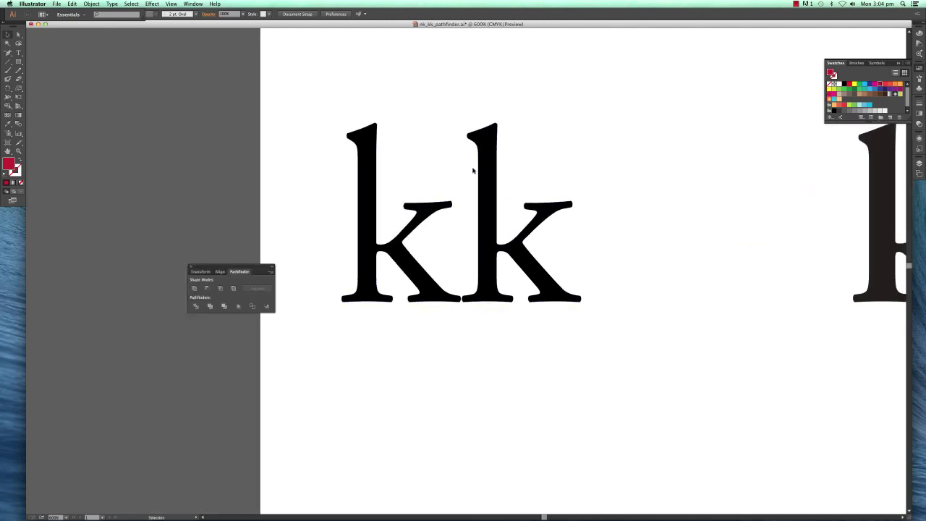
drag(439, 146, 466, 150)
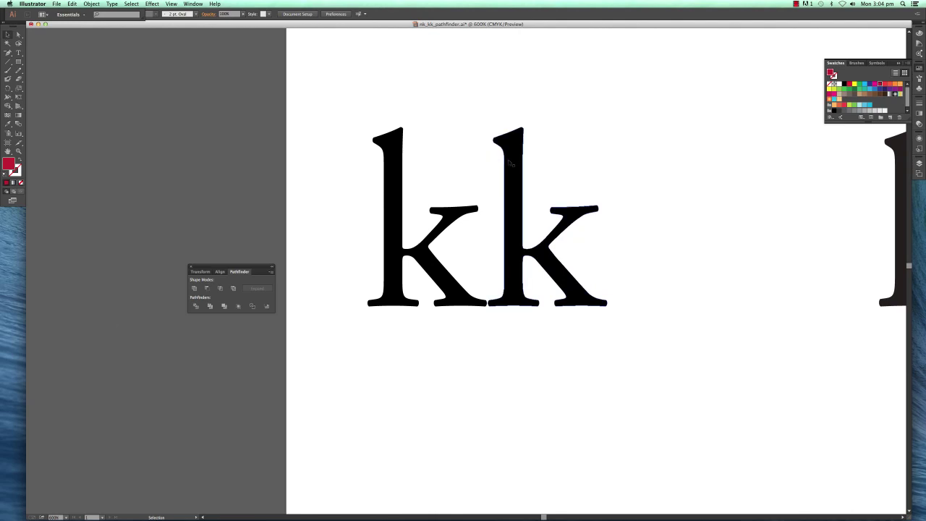
- Delete the anchor points of the second k's top serif and upper stem with the Delete Anchor Point tool
key(minus)
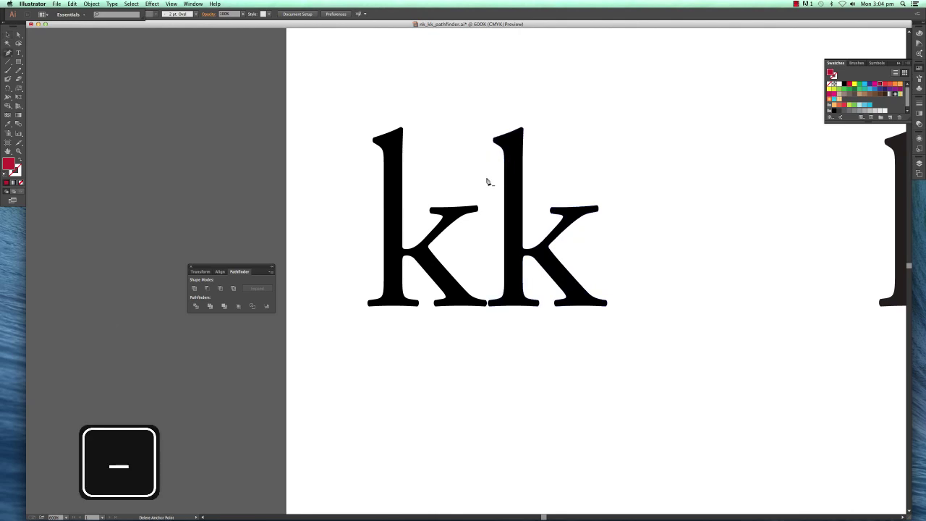
click(495, 145)
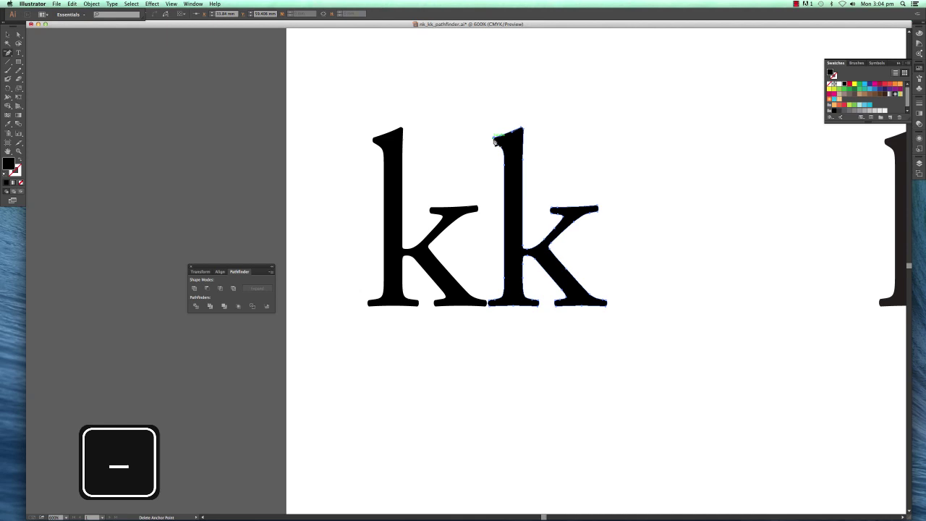
click(531, 276)
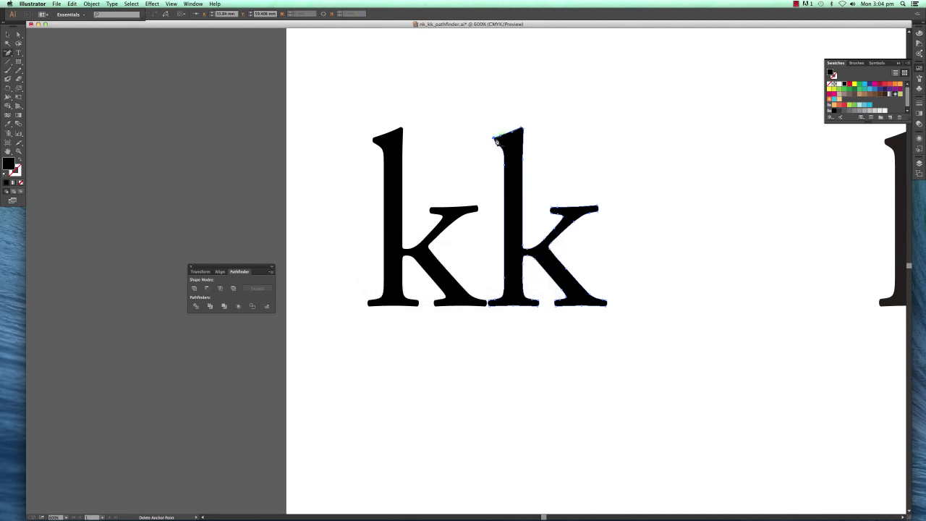
click(497, 142)
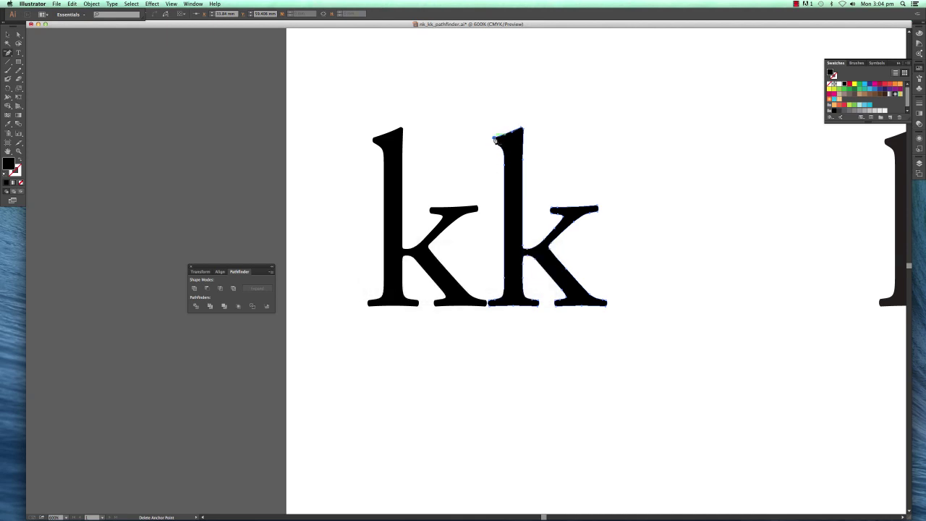
click(523, 128)
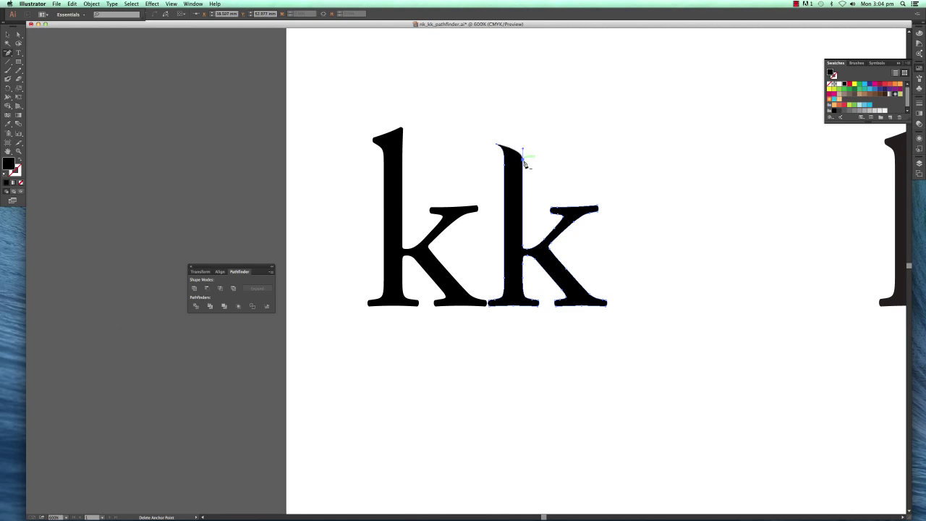
click(524, 161)
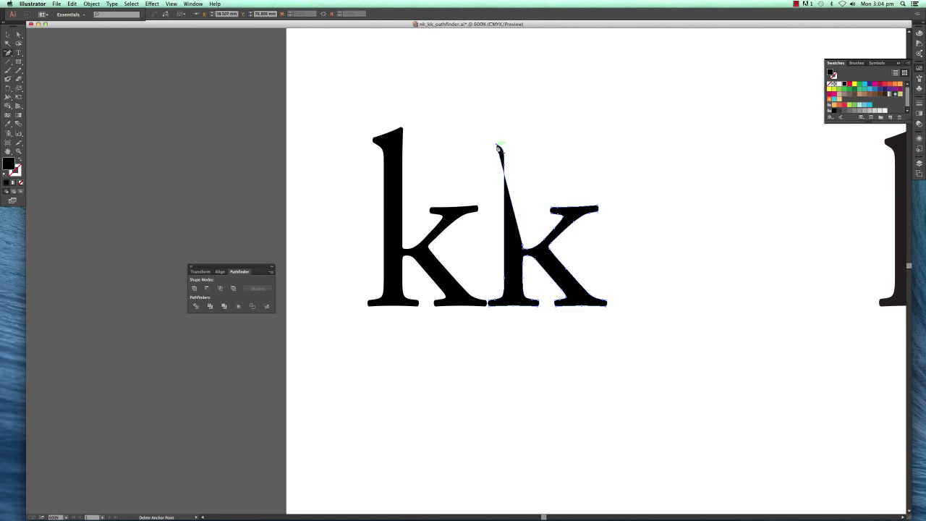
click(498, 145)
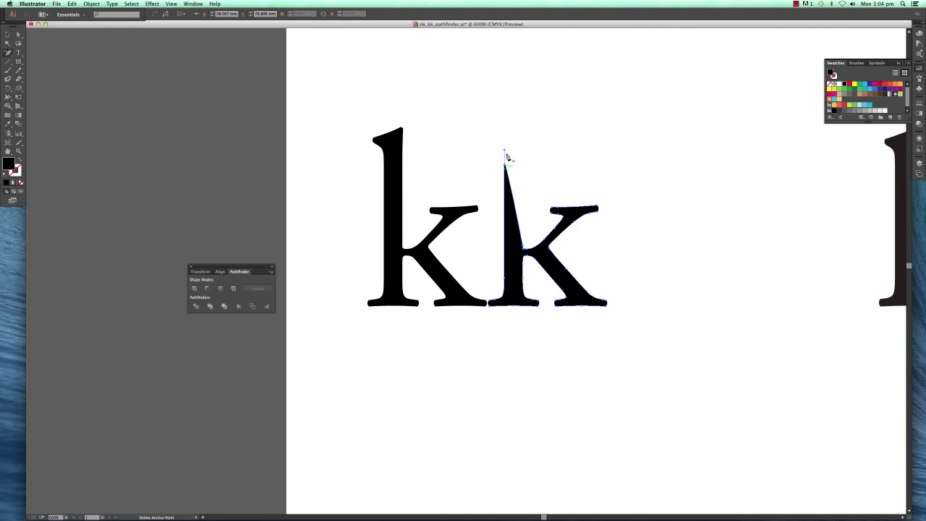
click(505, 165)
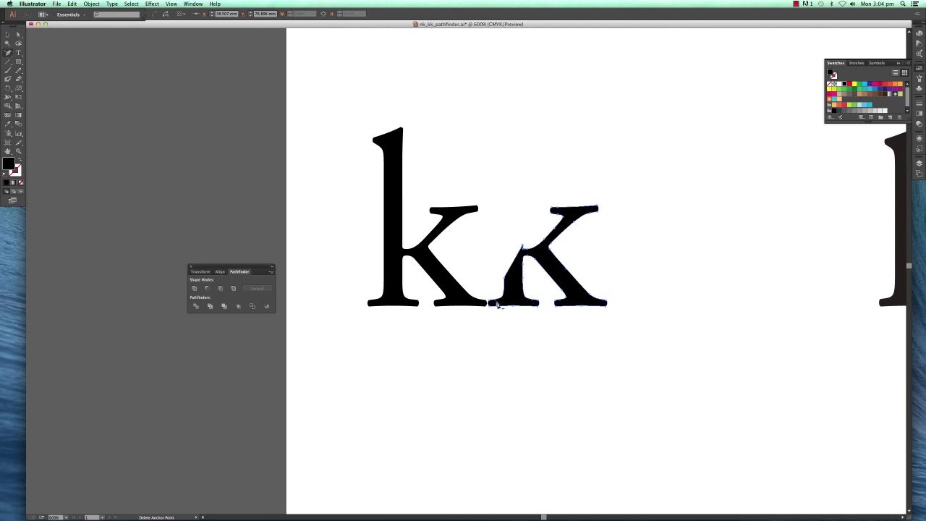
- Delete the anchor points of the second k's foot serif and lower stem, keeping only the arm, leg and short connecting stub
key(v)
key(super+equal)
key(super+equal)
key(super+equal)
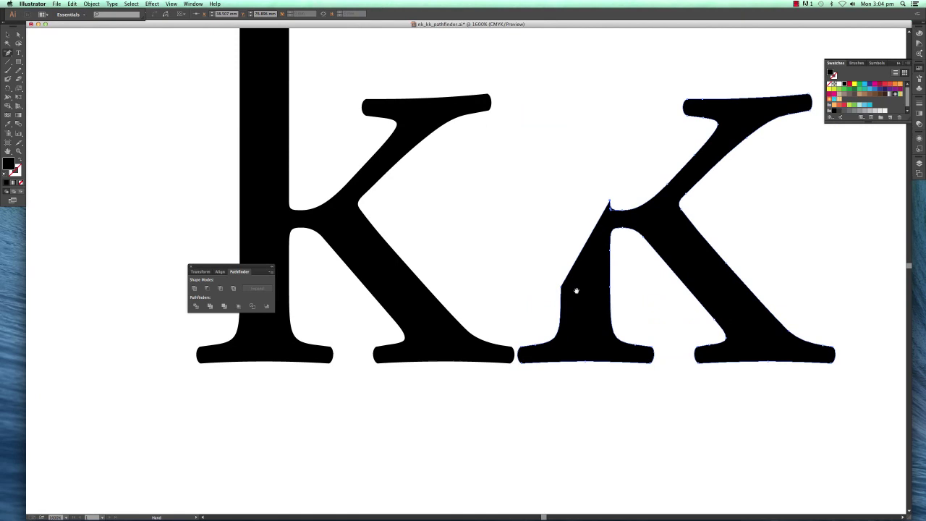
drag(576, 292, 490, 287)
click(449, 341)
click(434, 343)
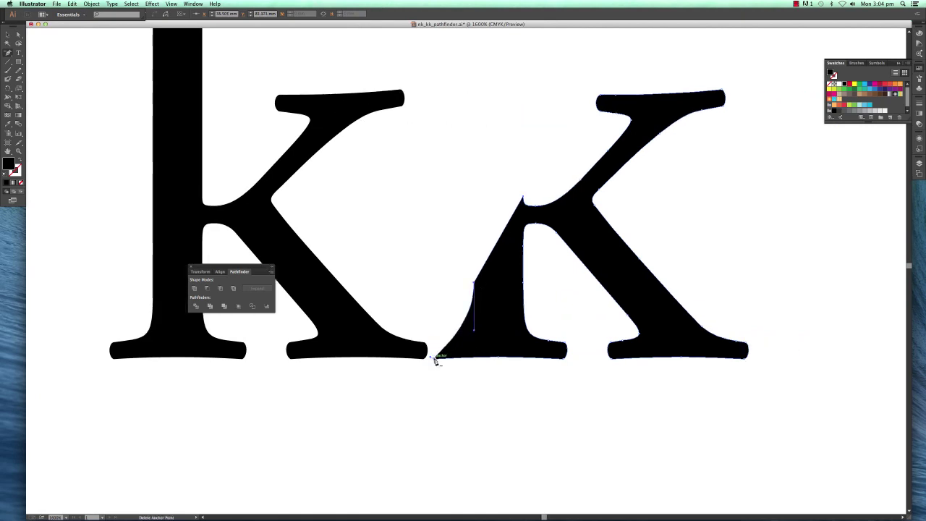
click(434, 358)
click(499, 357)
click(564, 358)
click(566, 343)
click(549, 340)
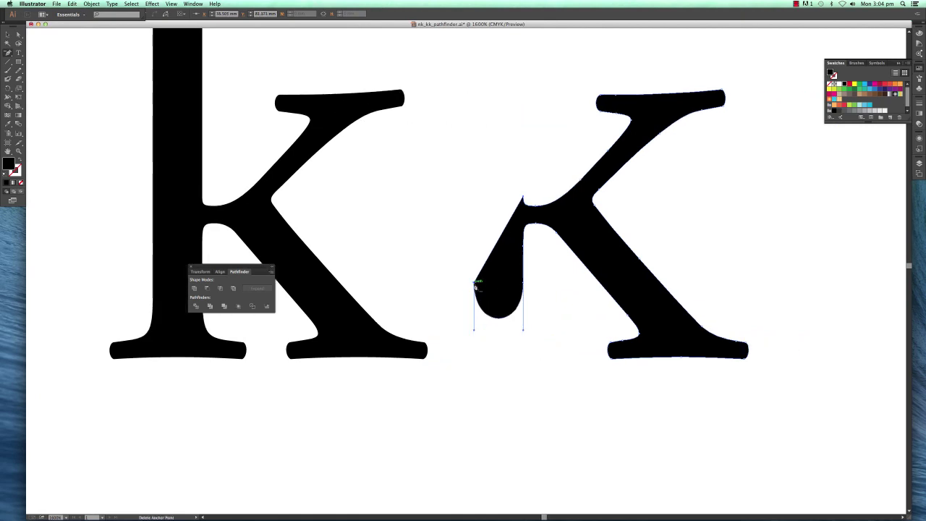
click(474, 282)
click(524, 283)
- Select the grouped k letters and ungroup them
drag(461, 245, 591, 314)
key(v)
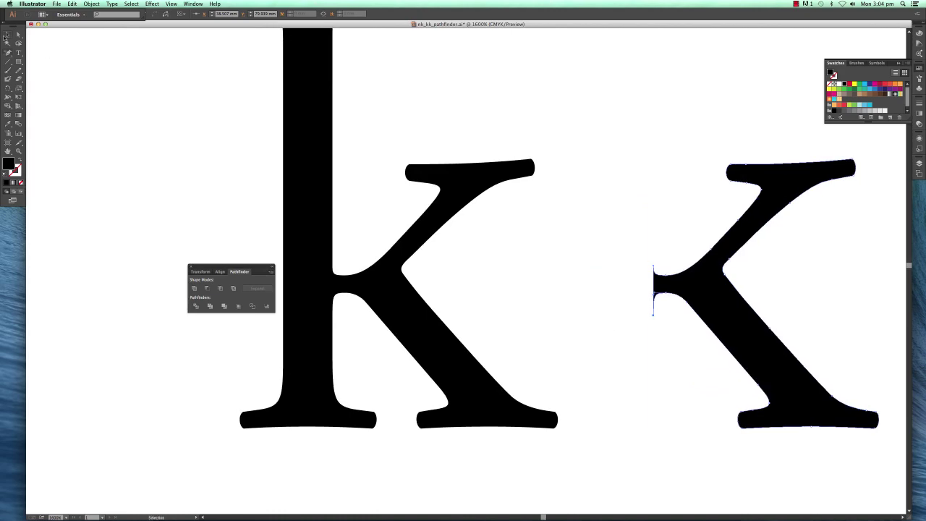
key(super+a)
click(642, 141)
right_click(777, 179)
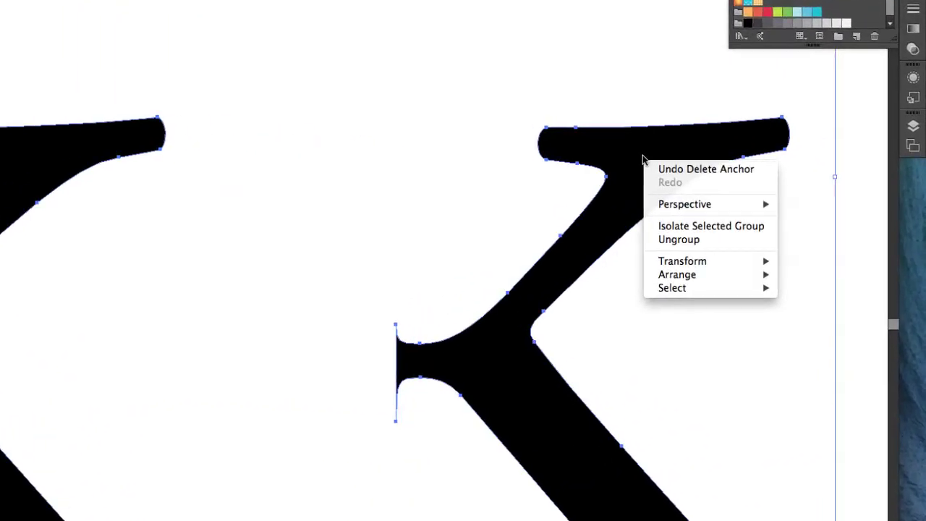
click(799, 223)
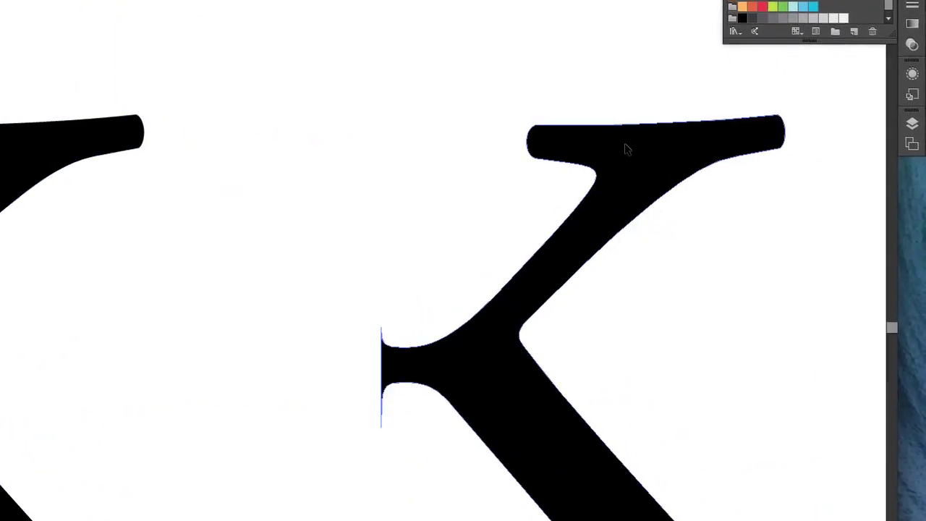
- Move the stemless second k horizontally towards the first k, keeping both on the same baseline
drag(627, 149, 436, 160)
drag(682, 182, 647, 182)
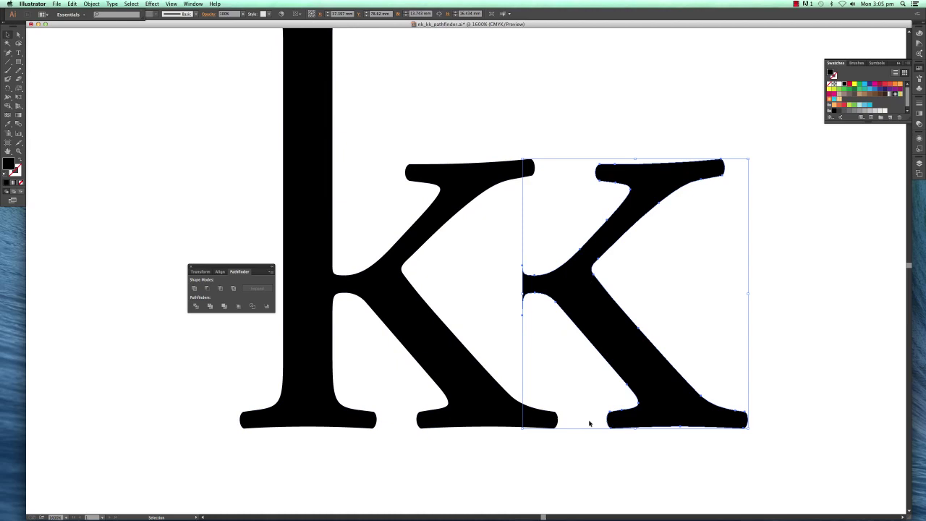
drag(612, 313, 604, 313)
- Select the two end anchor points of the second k's stub and stretch them into the first k's arm-and-leg junction
key(space)
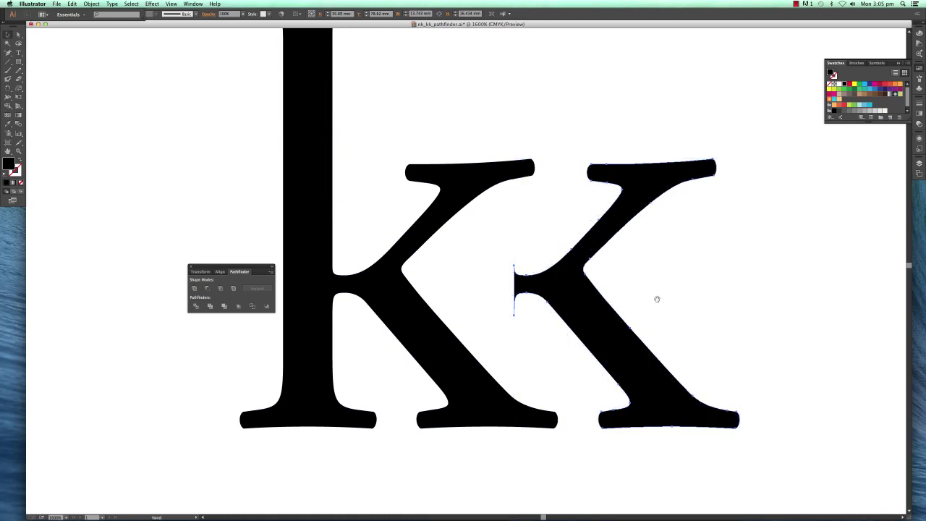
drag(657, 298, 683, 247)
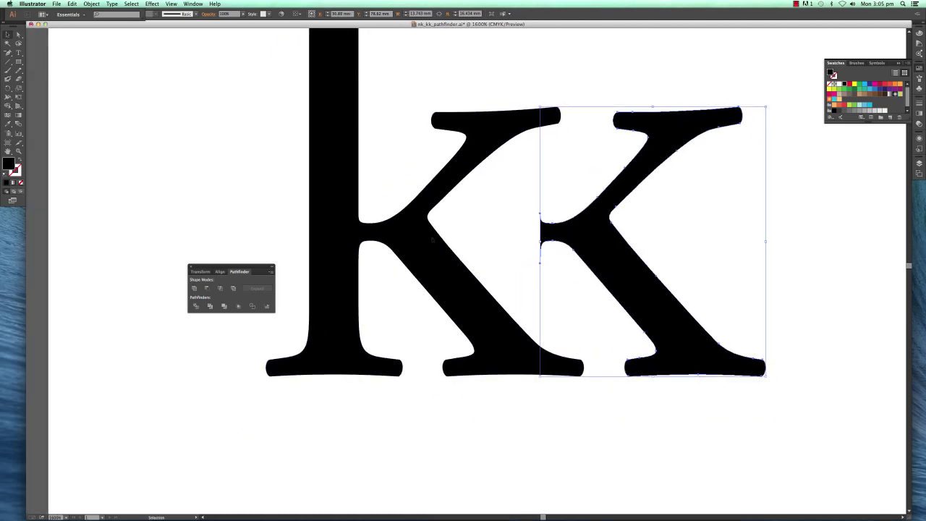
click(523, 207)
click(18, 35)
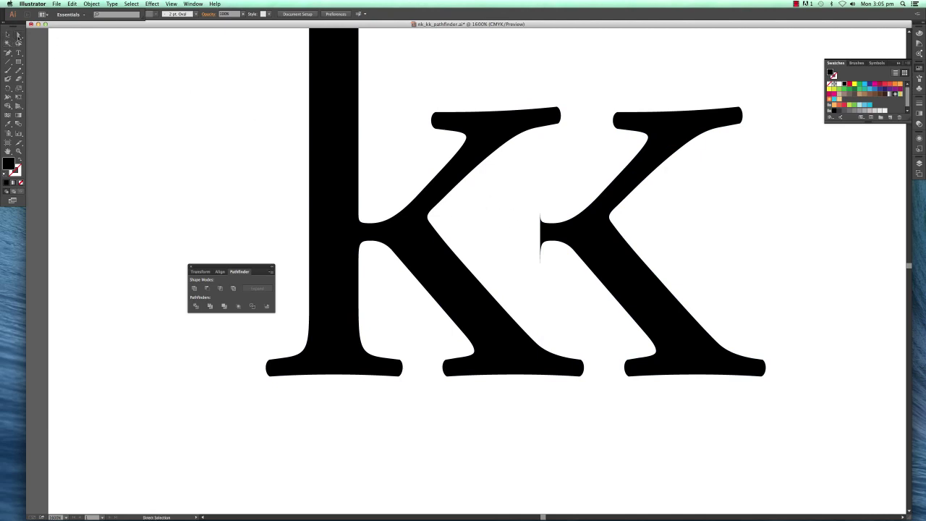
drag(504, 203, 545, 273)
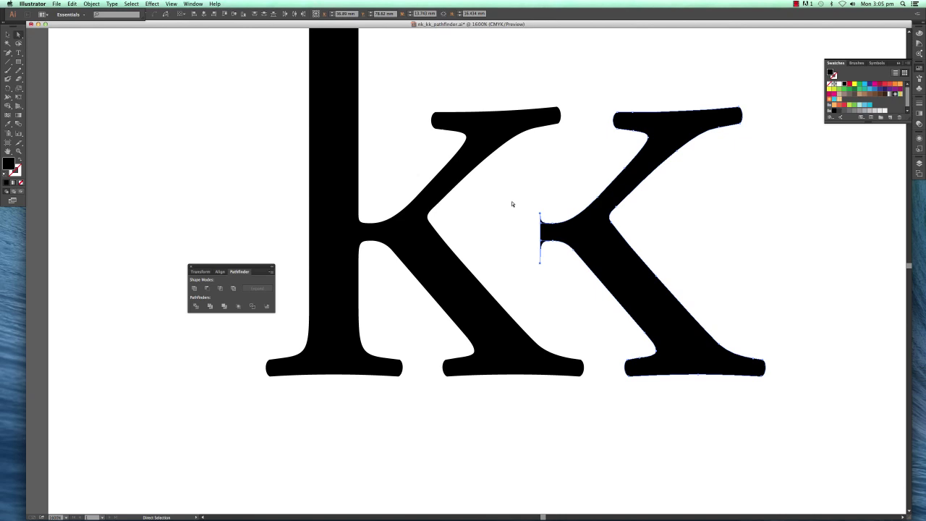
drag(513, 204, 417, 259)
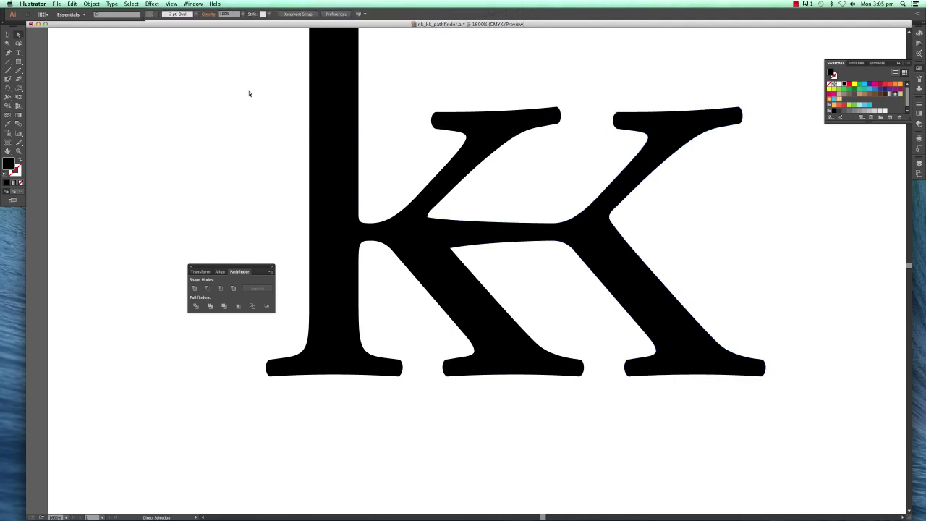
- Switch to Outline view, select both k shapes and merge them with Pathfinder's Unite
click(7, 34)
key(super+y)
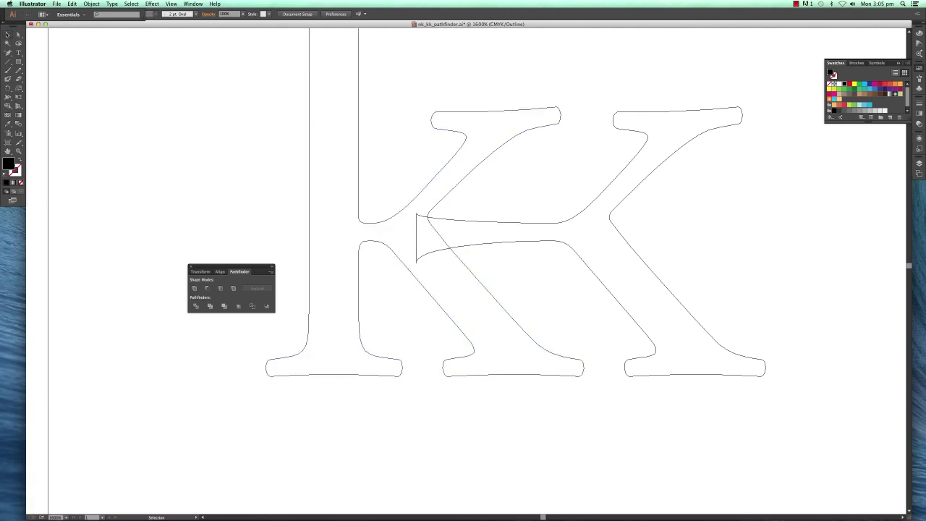
drag(280, 112, 668, 299)
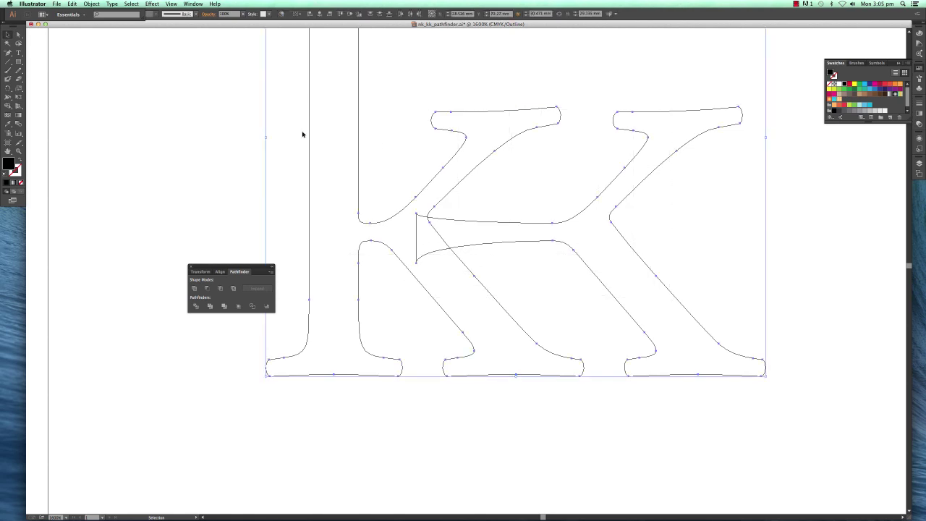
click(194, 288)
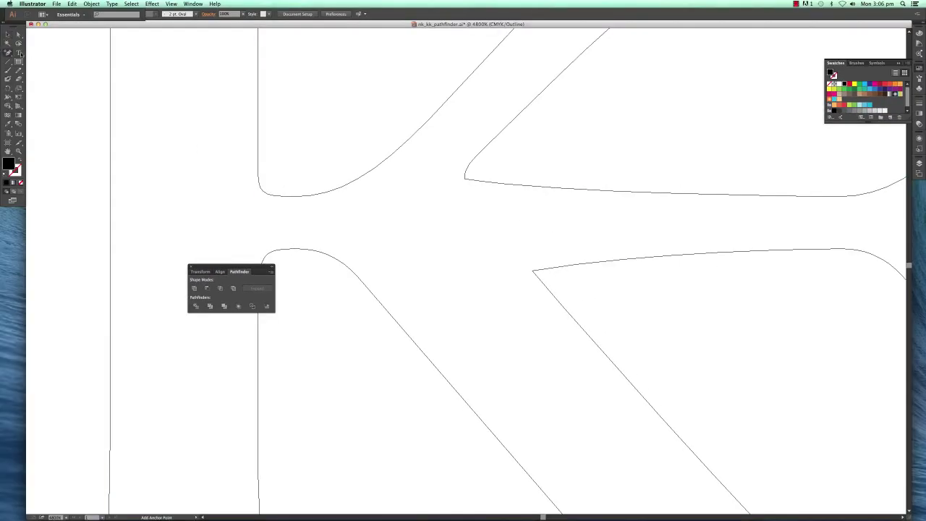
- Round the merged kk's two sharp inner corners by adding anchor points beside them and deleting the corner points, then clear the selection
drag(6, 53, 32, 67)
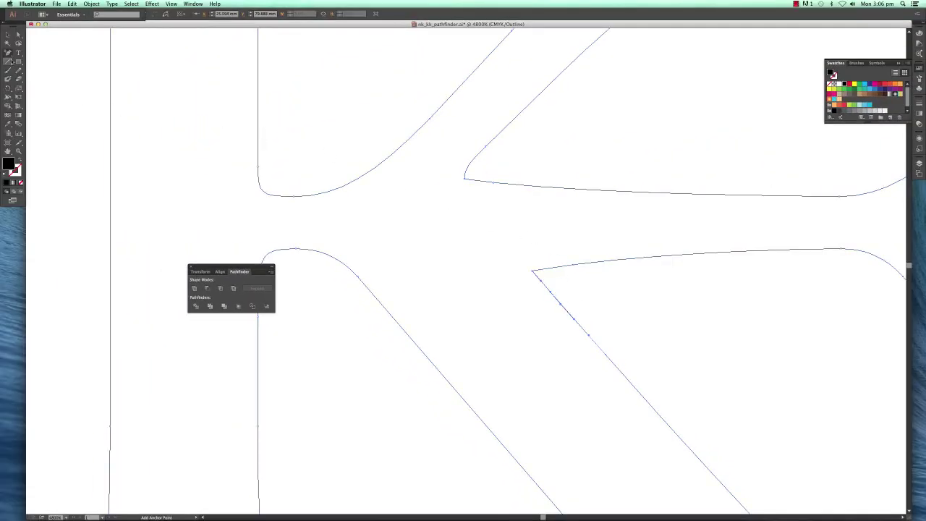
drag(8, 54, 58, 72)
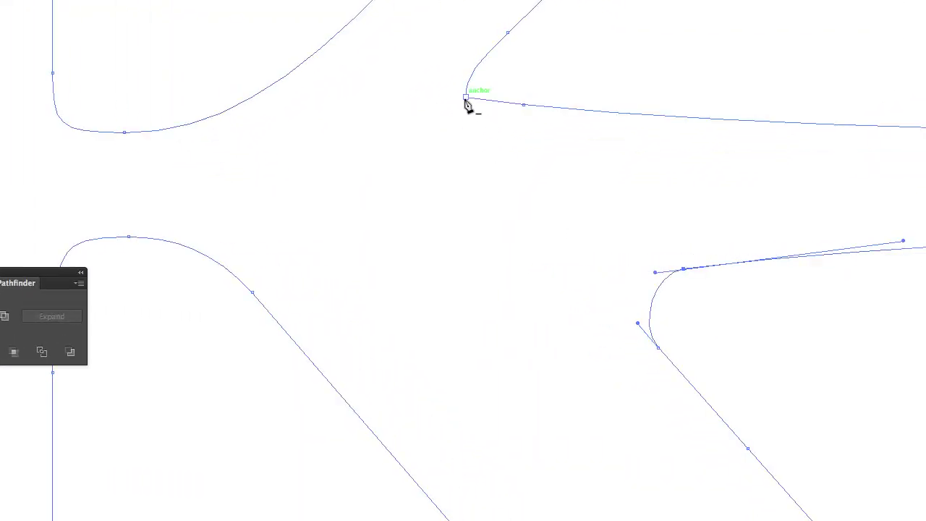
drag(677, 215, 512, 102)
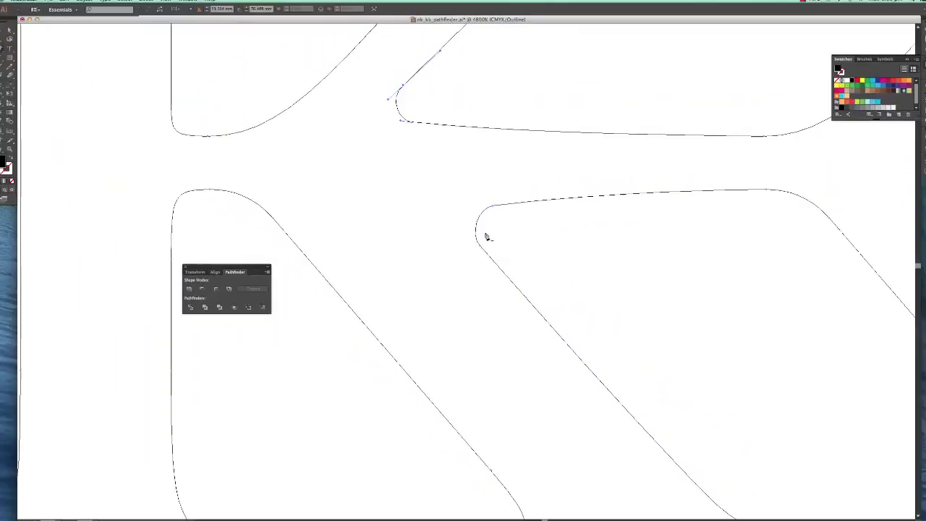
click(491, 209)
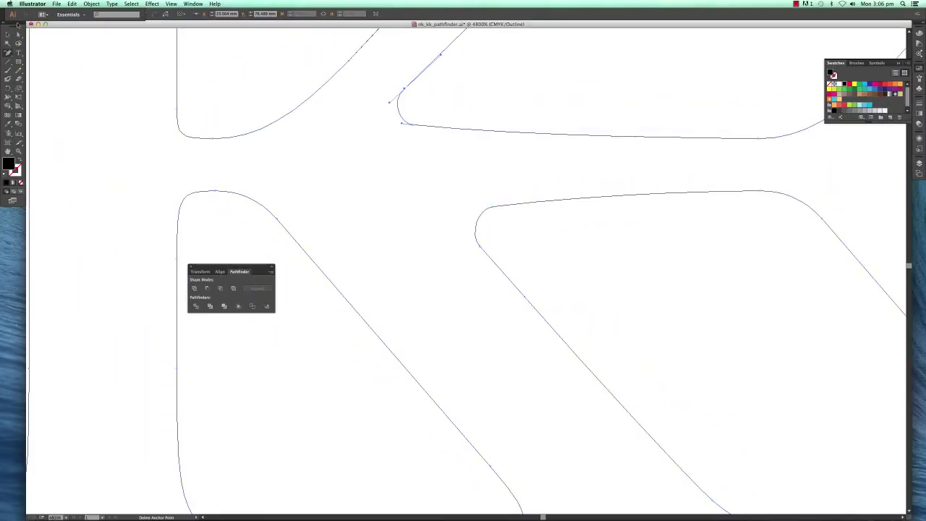
click(7, 34)
click(128, 105)
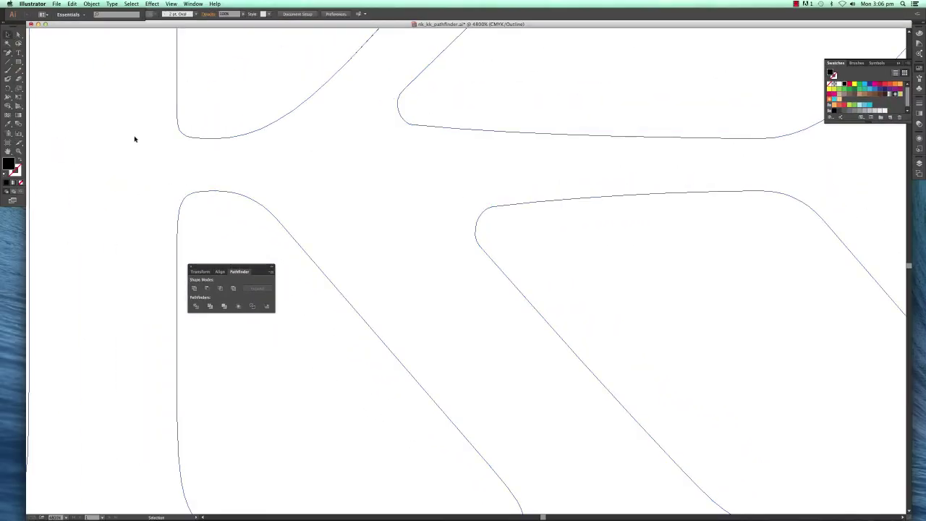
- Smooth the merged kk's two rounded inner corners with the Anchor Point tool, adjusting the direction handles of their anchor points
click(494, 209)
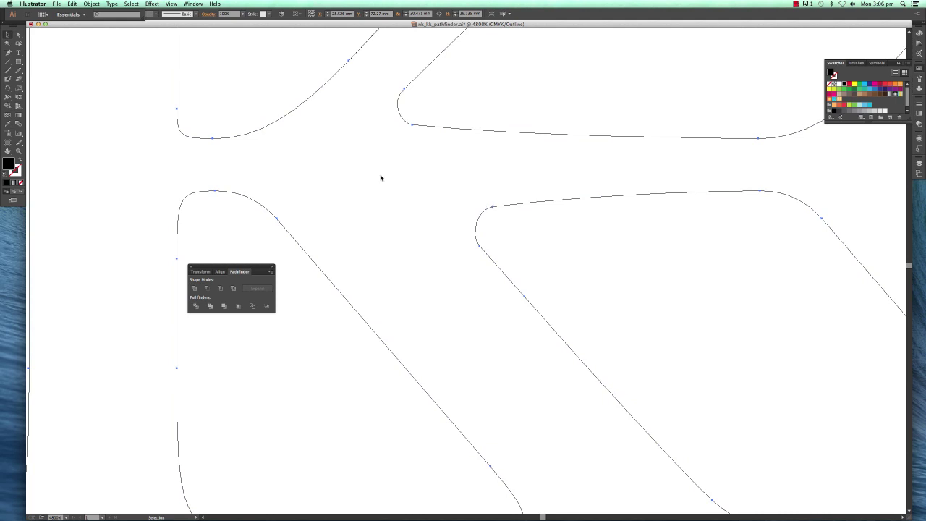
drag(8, 52, 51, 78)
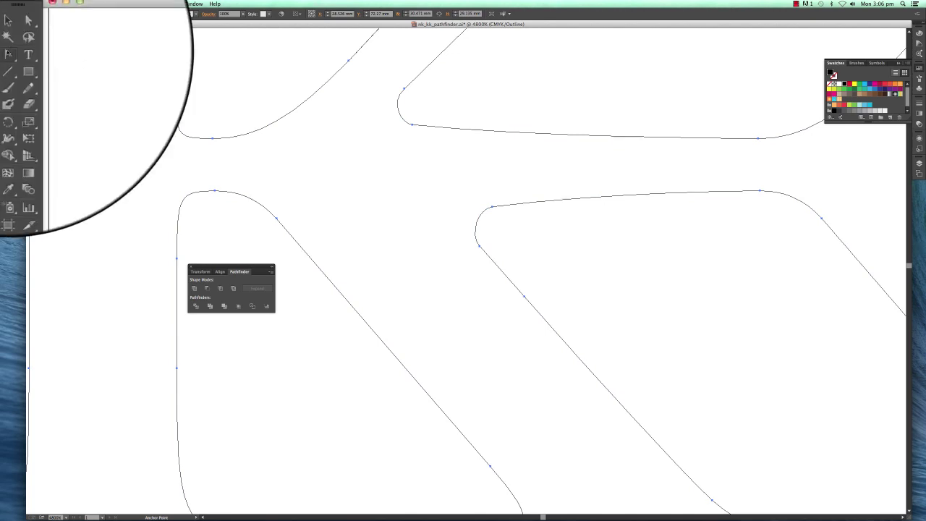
drag(8, 52, 35, 84)
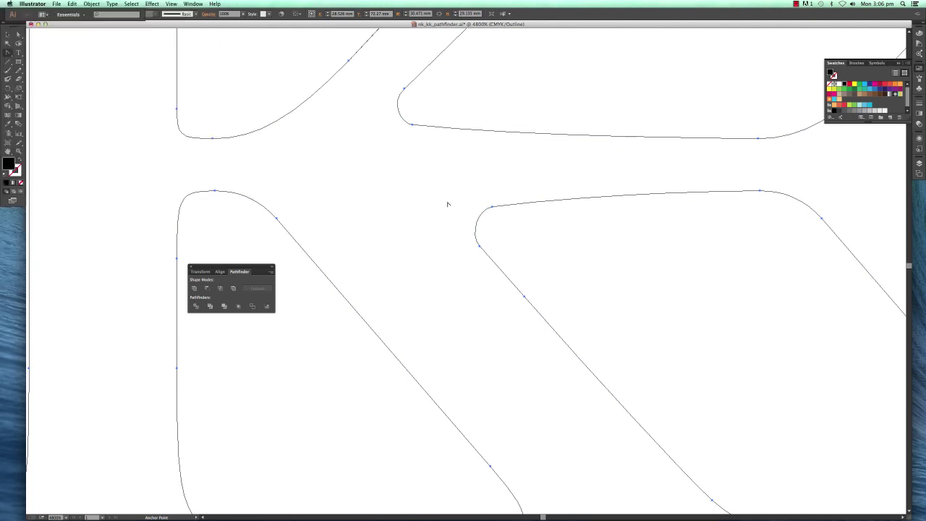
mouse_move(492, 208)
mouse_down()
mouse_move(526, 209)
mouse_move(513, 163)
mouse_move(534, 210)
mouse_move(531, 198)
mouse_move(509, 207)
mouse_up()
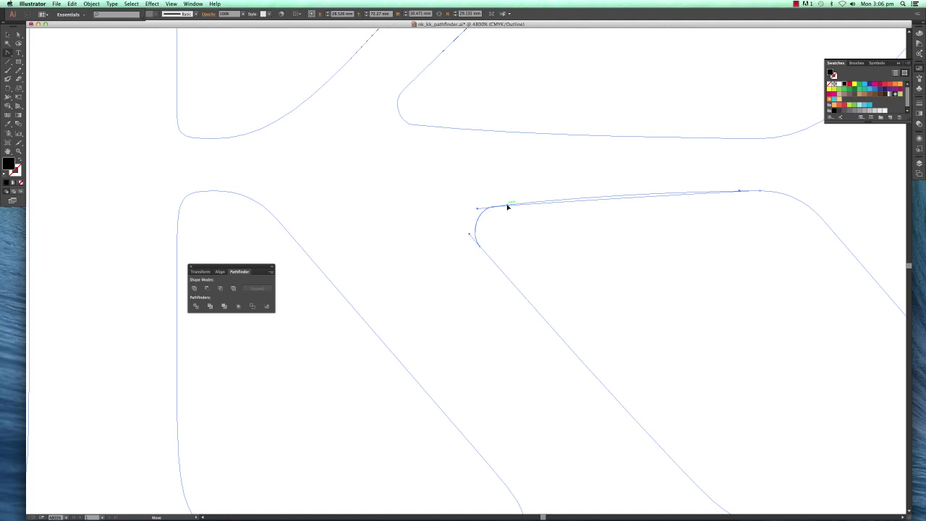
click(473, 238)
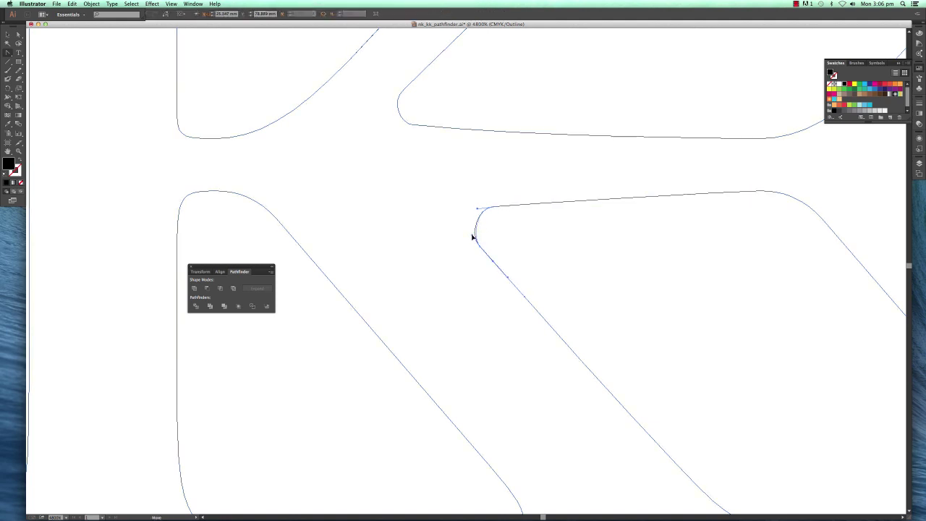
drag(472, 238, 463, 227)
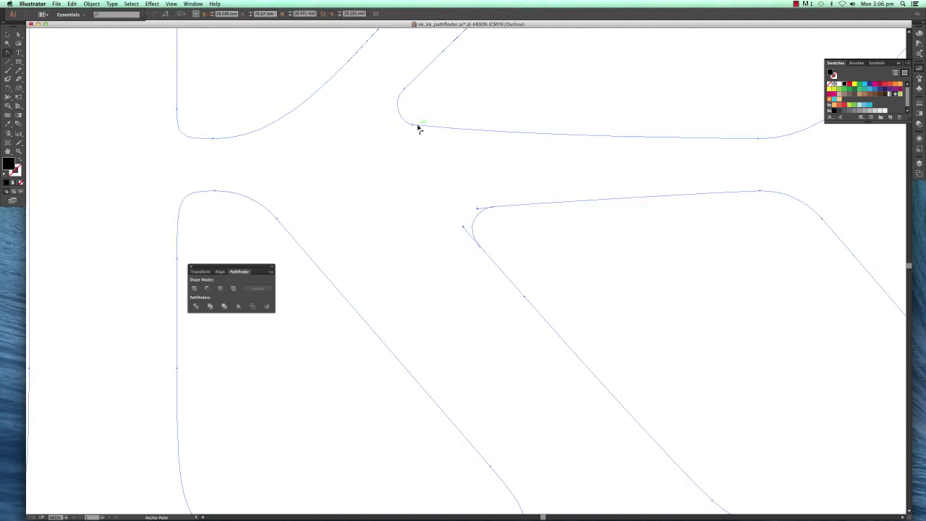
drag(412, 126, 394, 124)
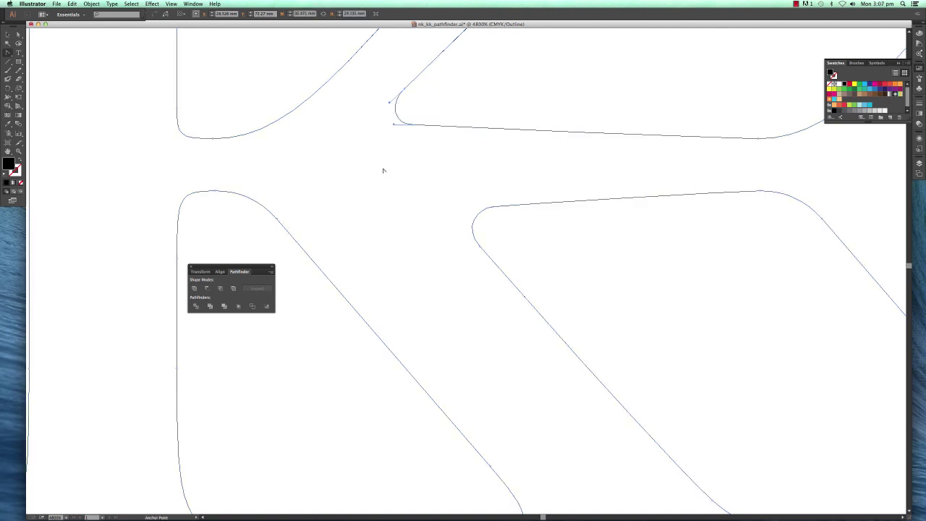
- Return to Preview view and compare the finished kk and nk combinations with the reference versions beside them
key(v)
key(super+y)
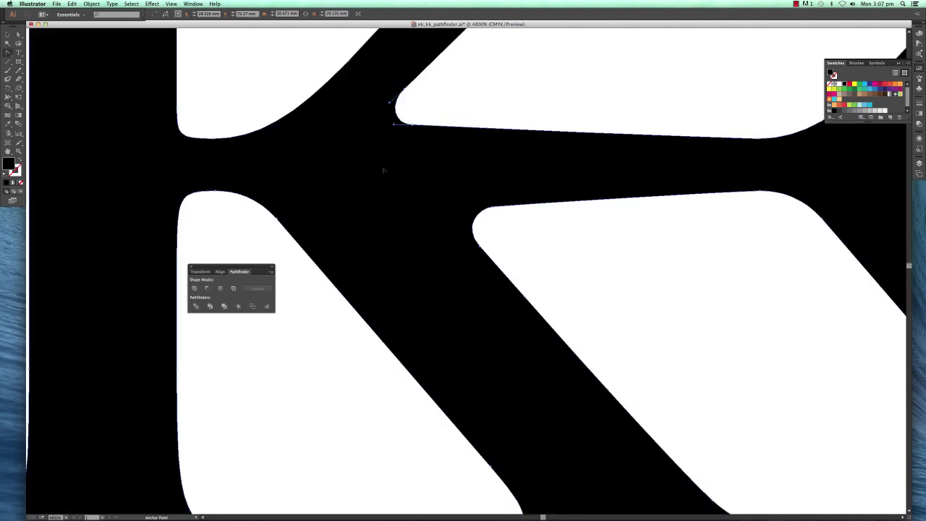
key(super+minus)
key(super+minus)
key(super+minus)
key(super+minus)
key(super+minus)
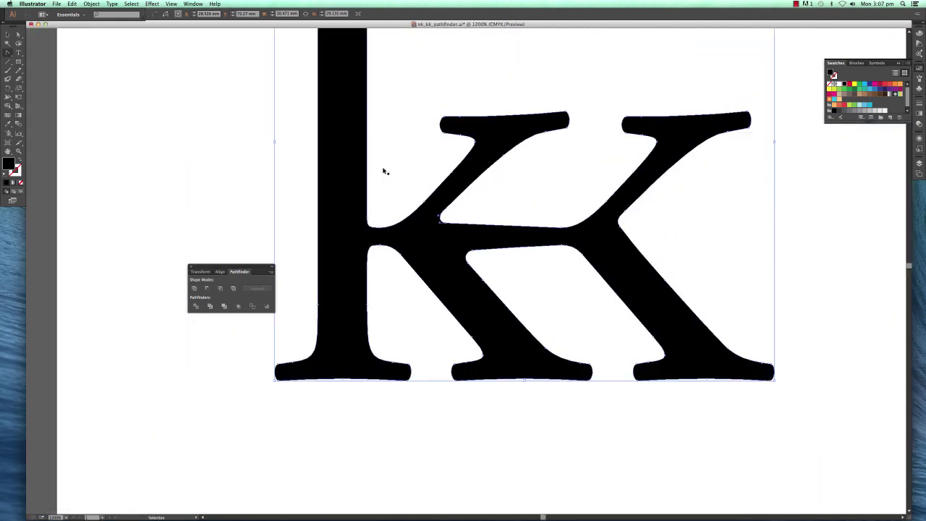
key(space)
scroll(506, 188, right, 10)
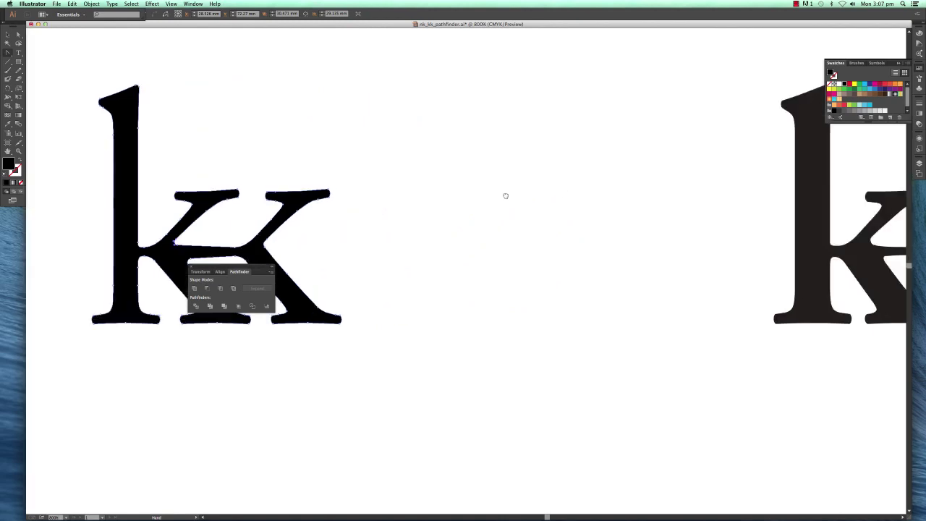
scroll(466, 239, down, 5)
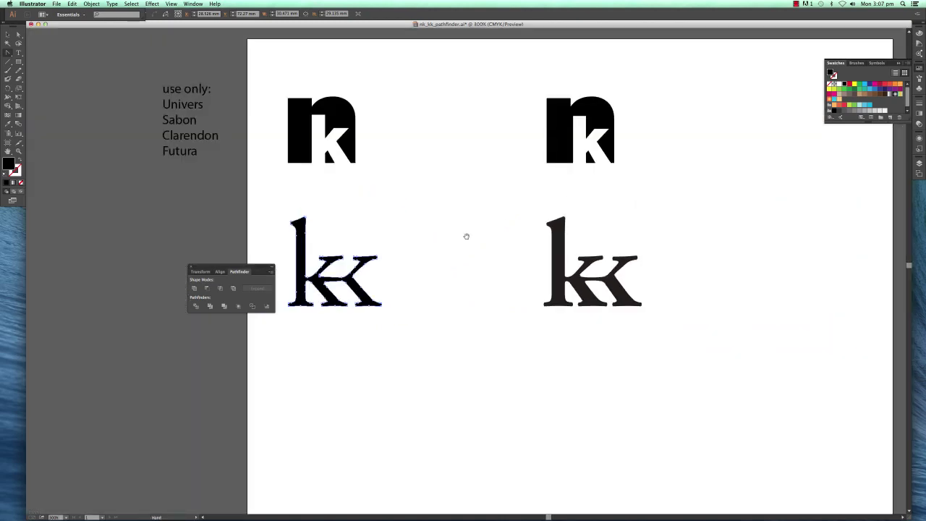